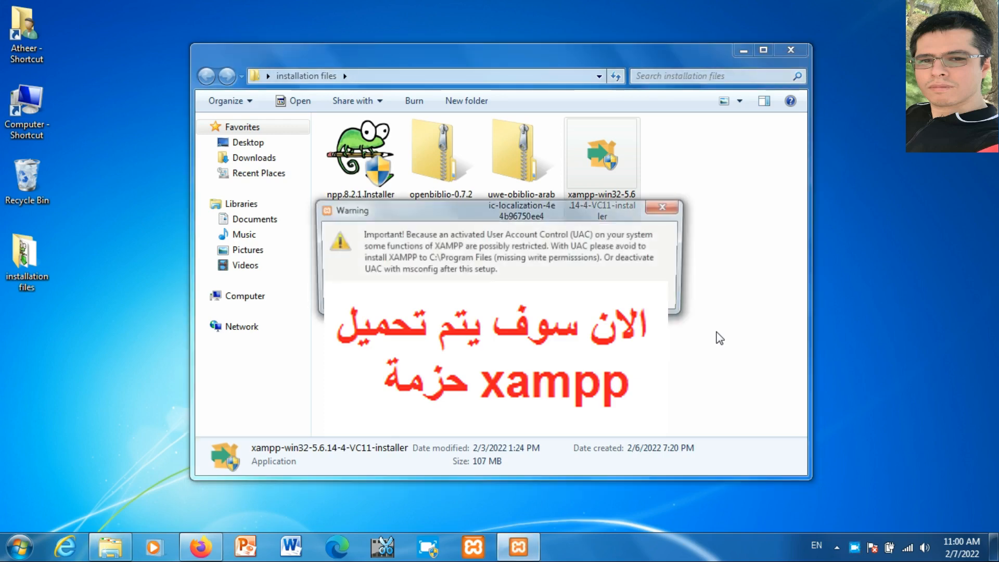
# Step: Run the XAMPP setup with default components into C:\xamp, opting out of learning more about Bitnami, and start the installation
pyautogui.click(500, 297)
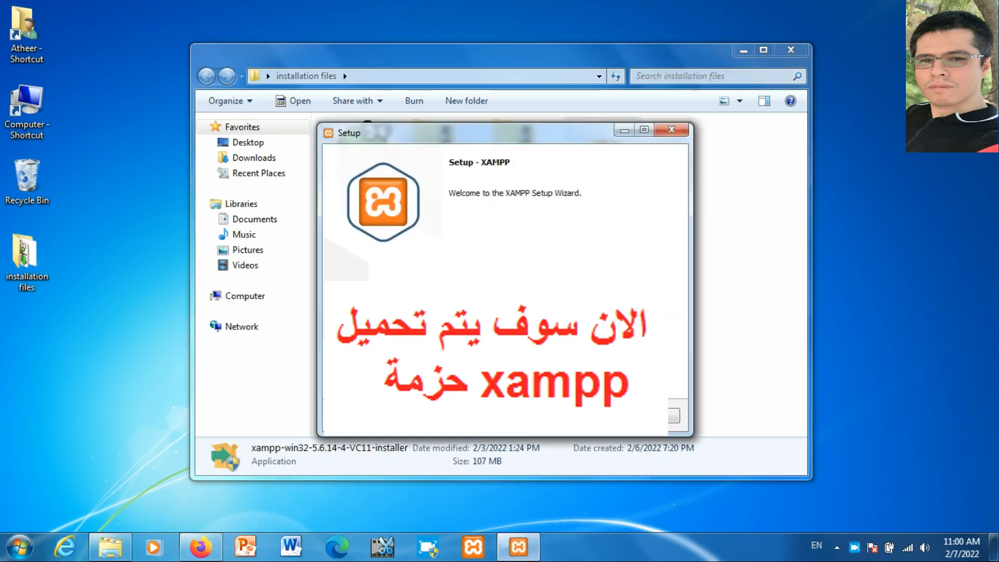
pyautogui.click(602, 416)
pyautogui.click(602, 415)
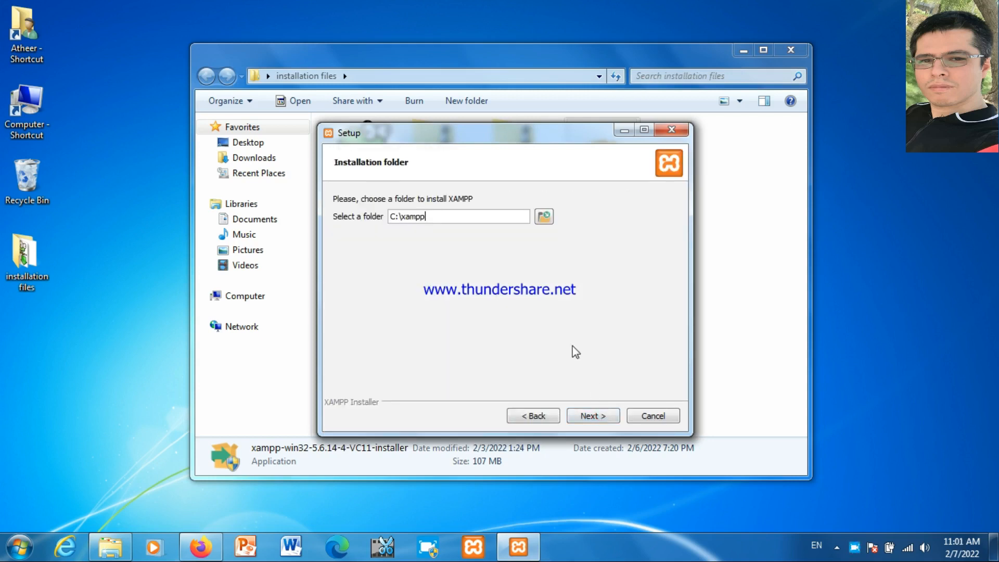
pyautogui.click(590, 416)
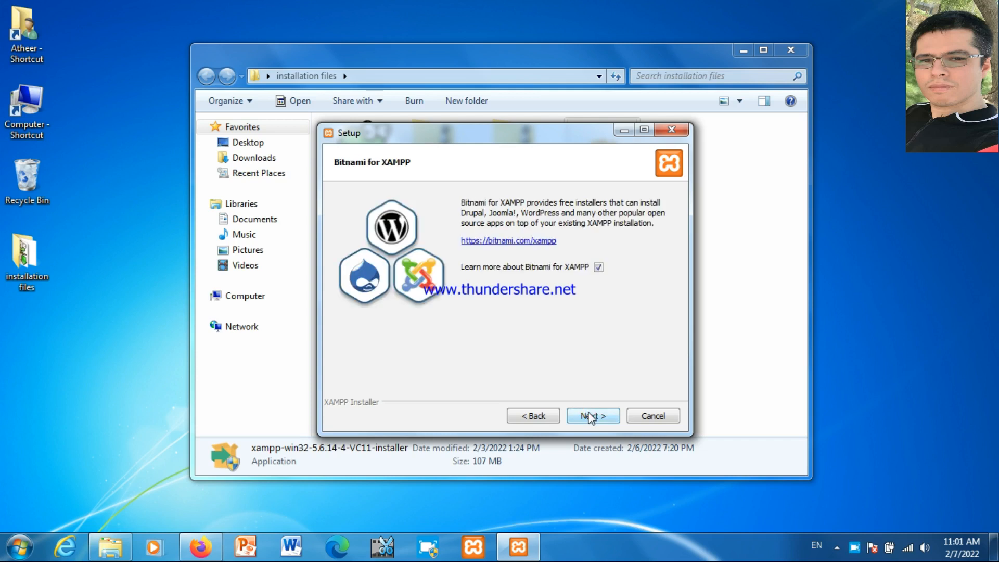
pyautogui.click(598, 267)
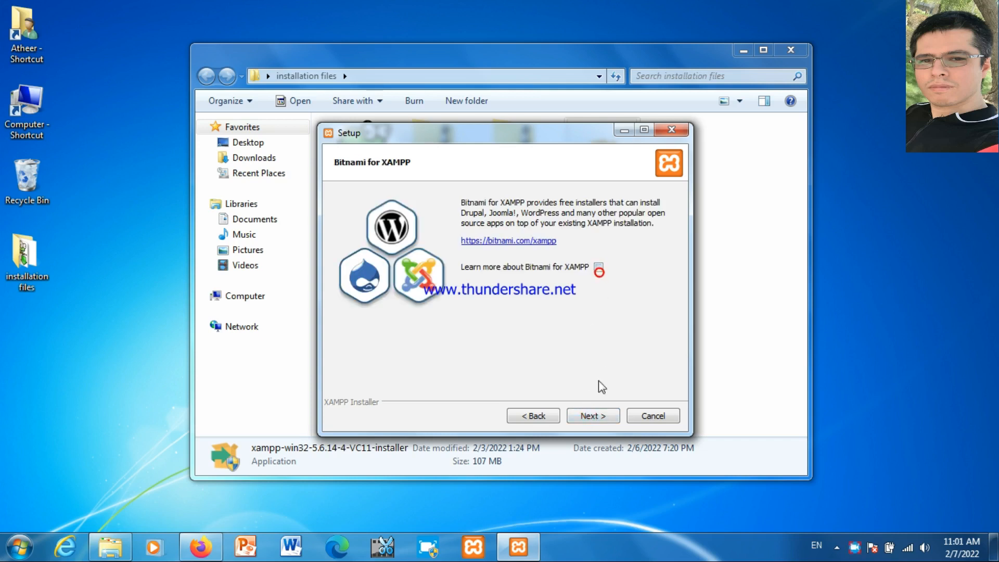
pyautogui.click(596, 416)
pyautogui.click(602, 417)
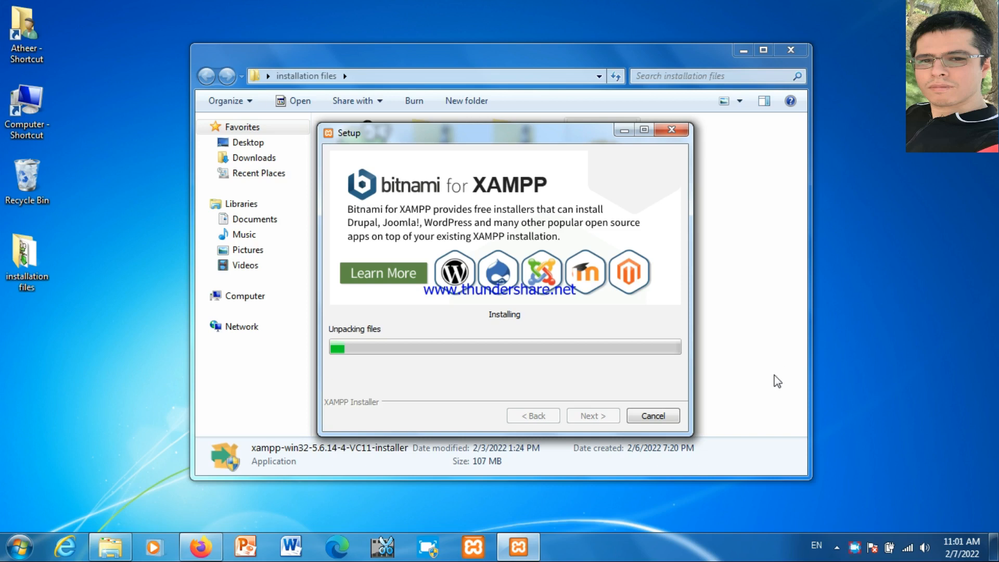
pyautogui.rightClick(854, 545)
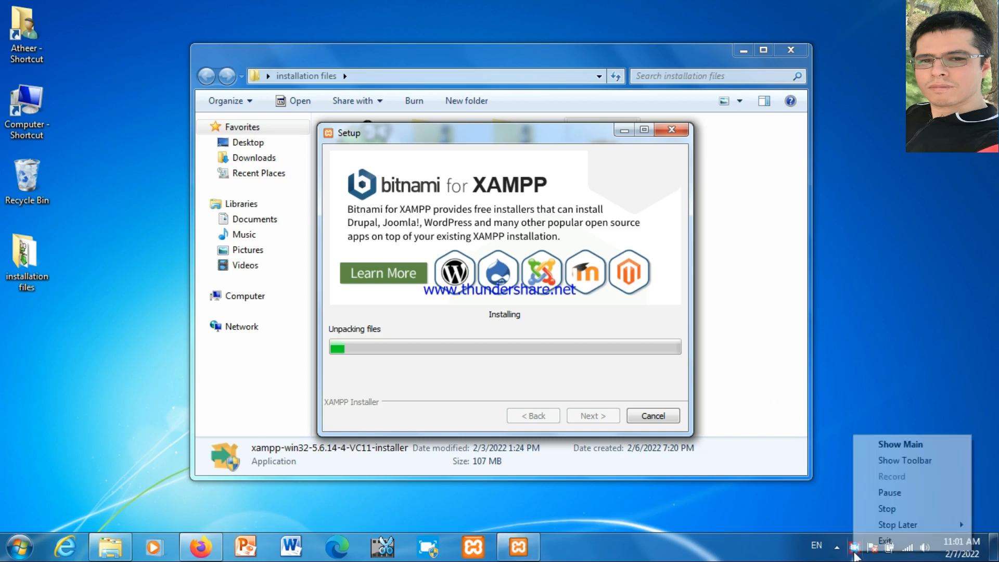
pyautogui.click(873, 447)
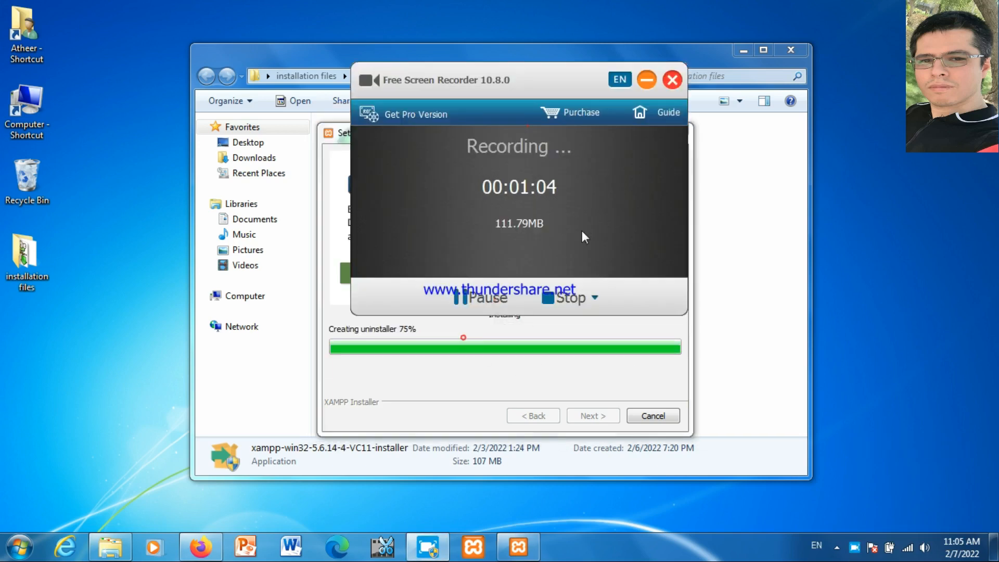
pyautogui.click(465, 339)
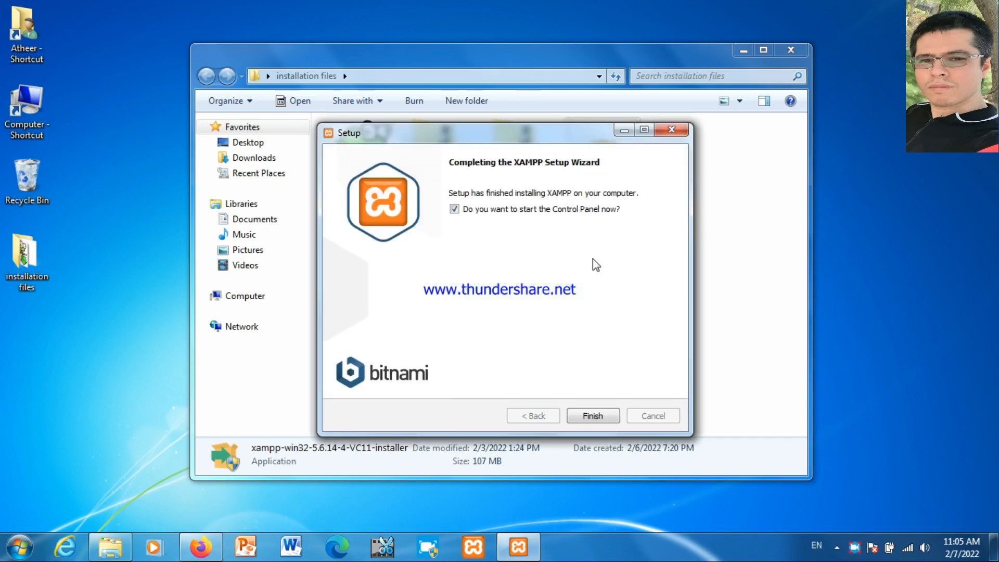
# Step: Finish the XAMPP setup with the Control Panel set to start, and minimize the Control Panel window
pyautogui.click(592, 415)
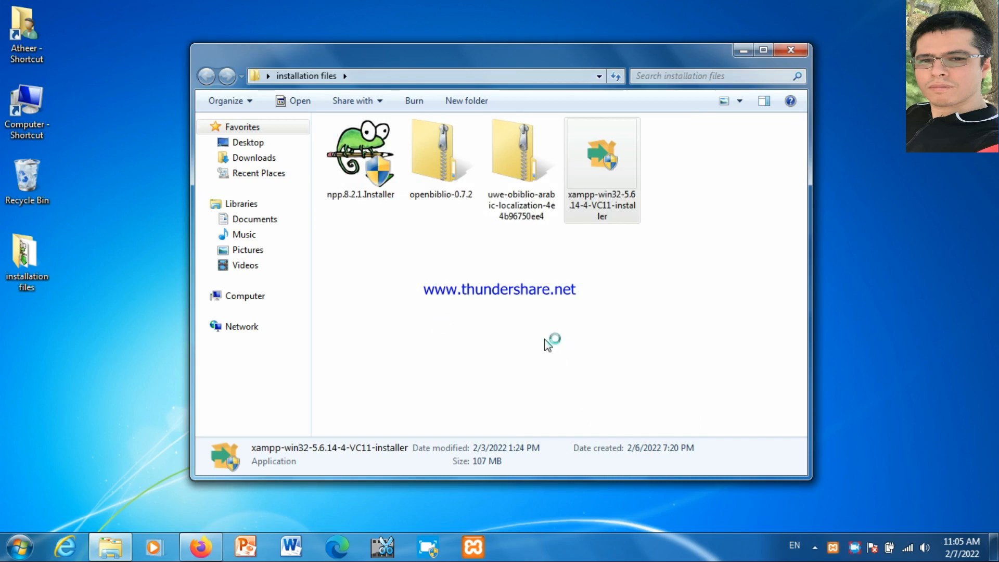
pyautogui.click(425, 11)
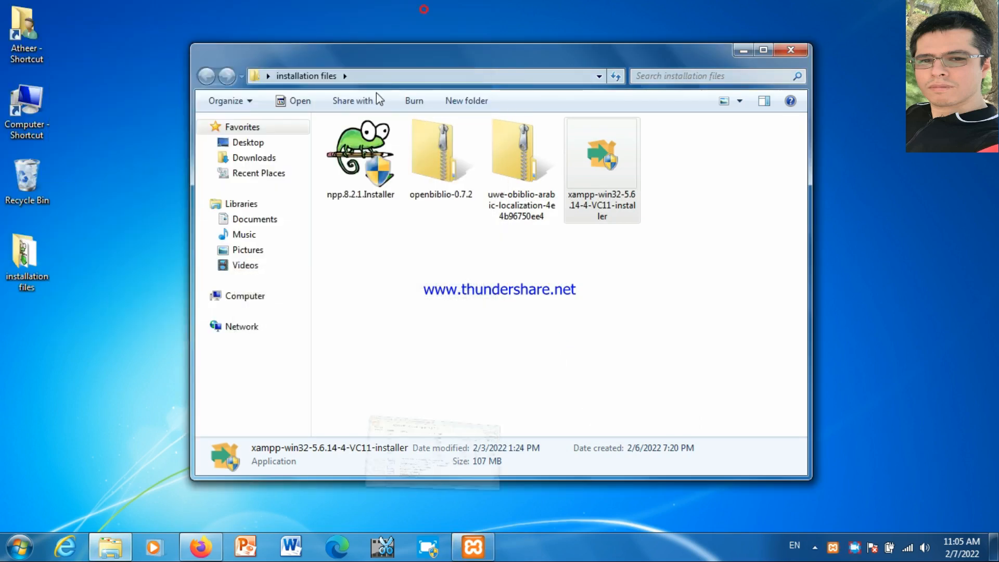
# Step: Install Notepad++ v8.2.1 from its installer with the default options, and finish without running the program
pyautogui.click(365, 156)
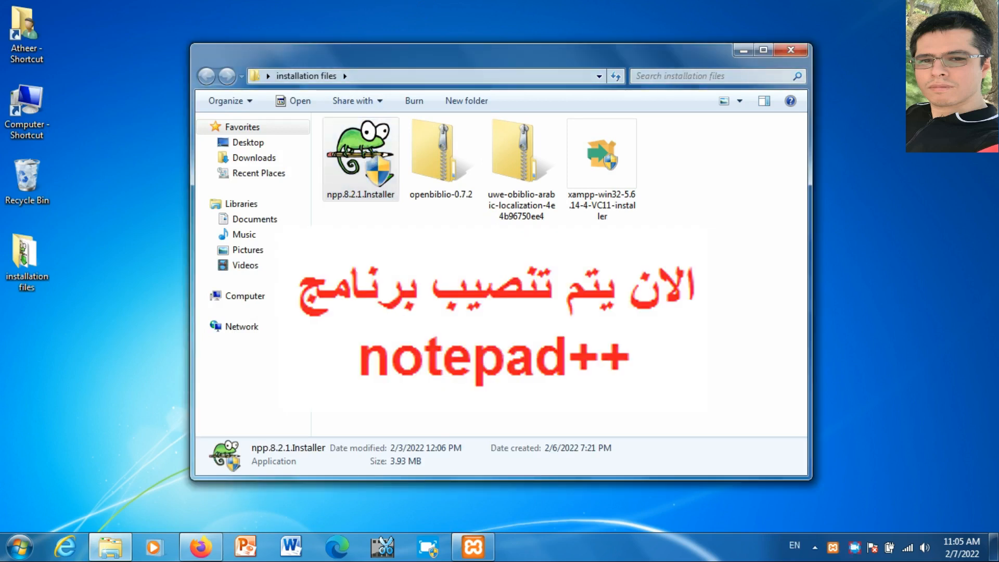
pyautogui.press('Return')
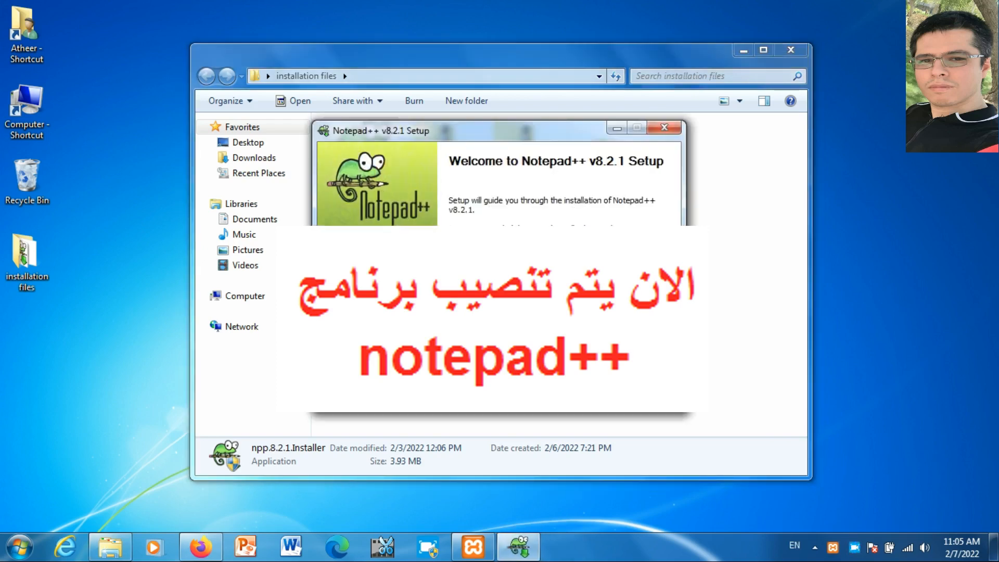
pyautogui.click(585, 390)
pyautogui.click(584, 392)
pyautogui.click(584, 391)
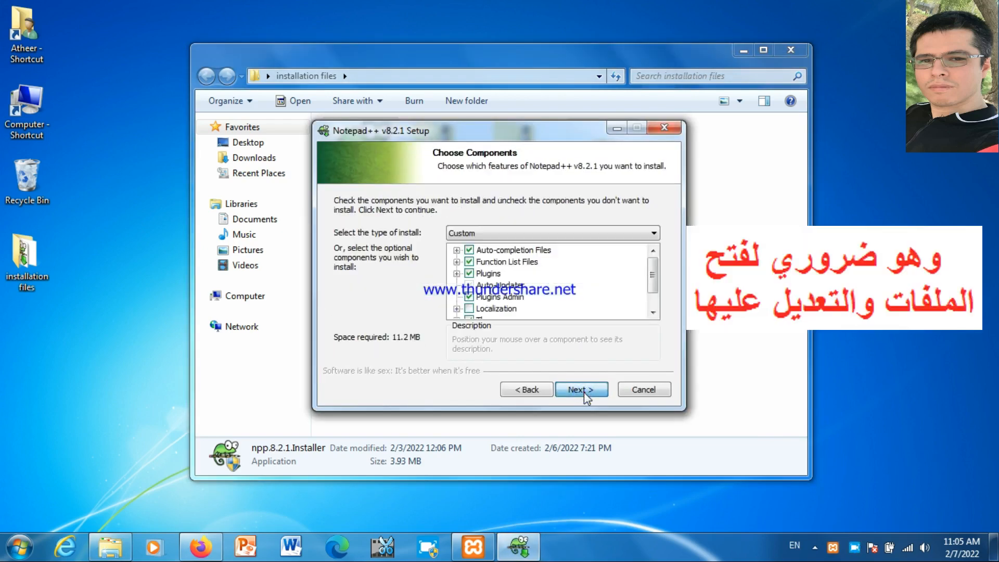
pyautogui.click(584, 391)
pyautogui.click(584, 392)
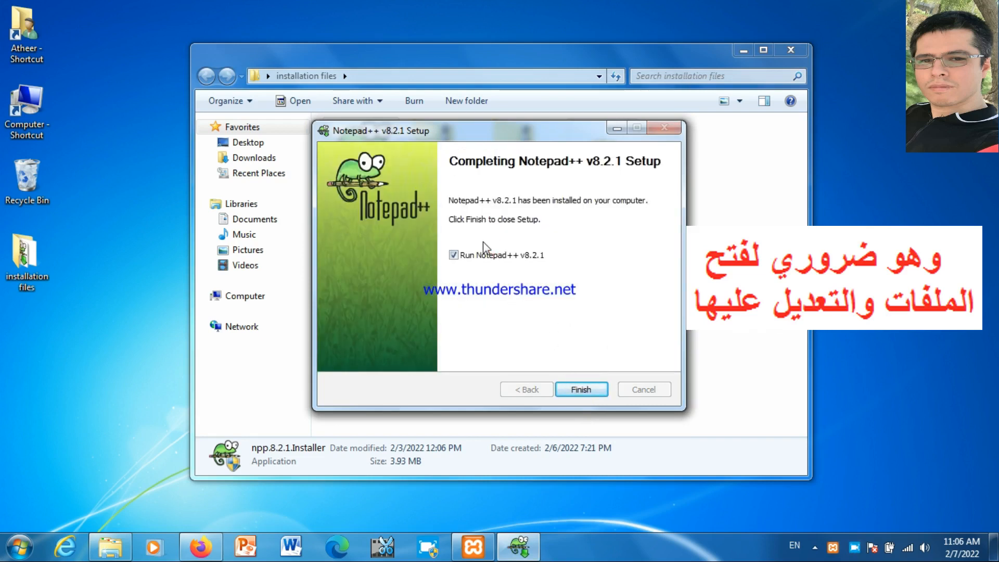
pyautogui.click(479, 255)
pyautogui.click(590, 394)
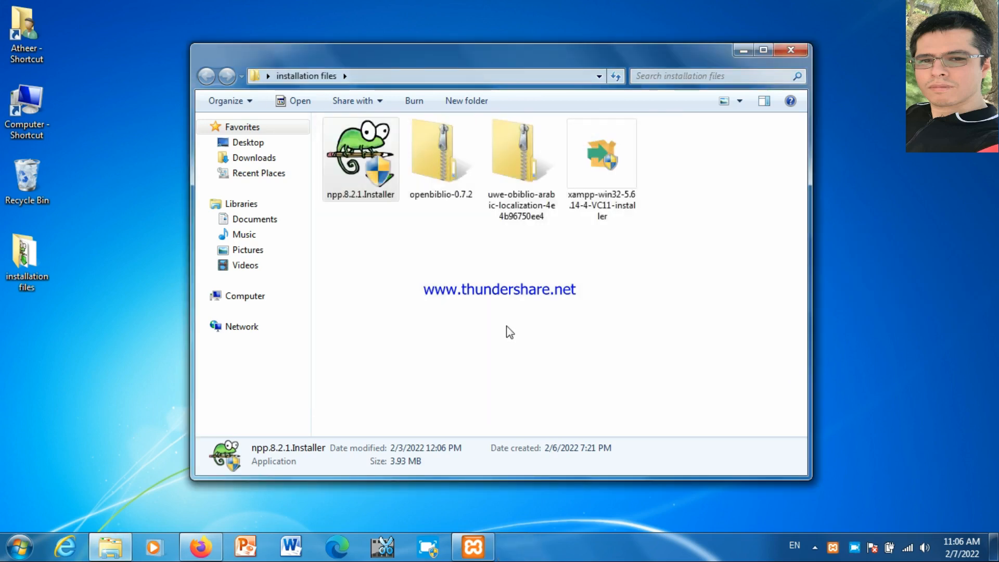
# Step: Copy the openbiblio folder from the openbiblio-0.7.2 archive into C:\xamp\htdocs
pyautogui.doubleClick(443, 171)
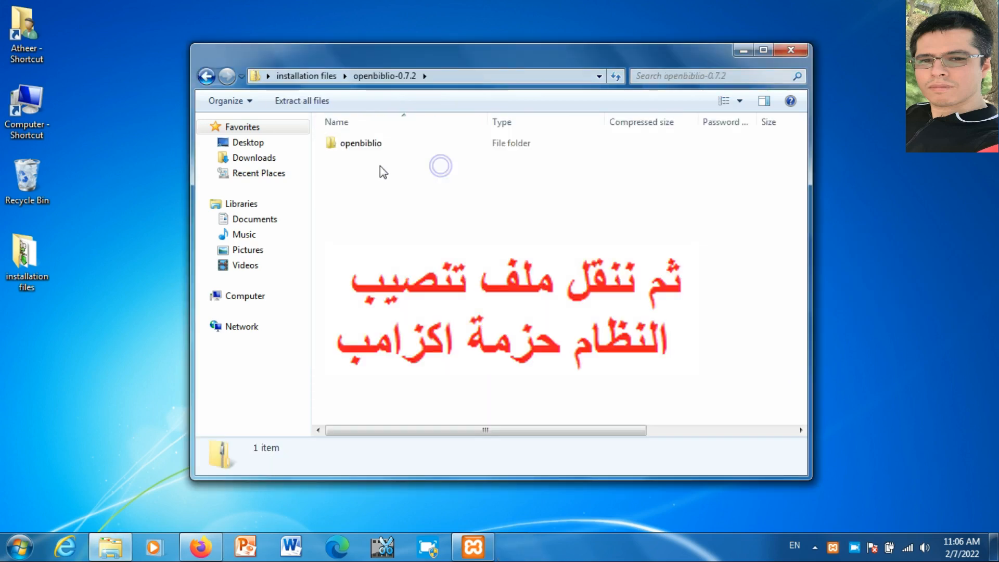
pyautogui.rightClick(375, 147)
pyautogui.click(409, 210)
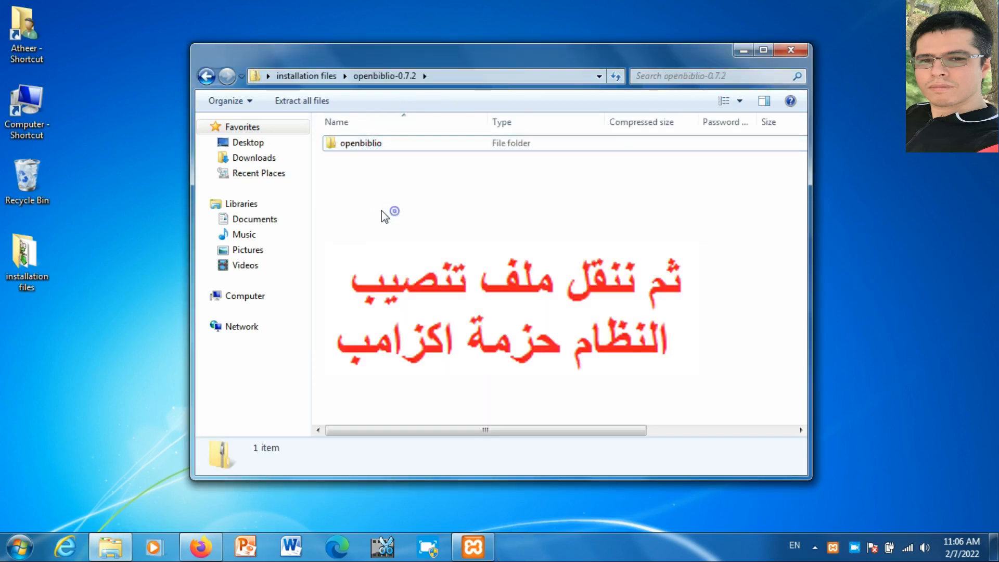
pyautogui.doubleClick(26, 104)
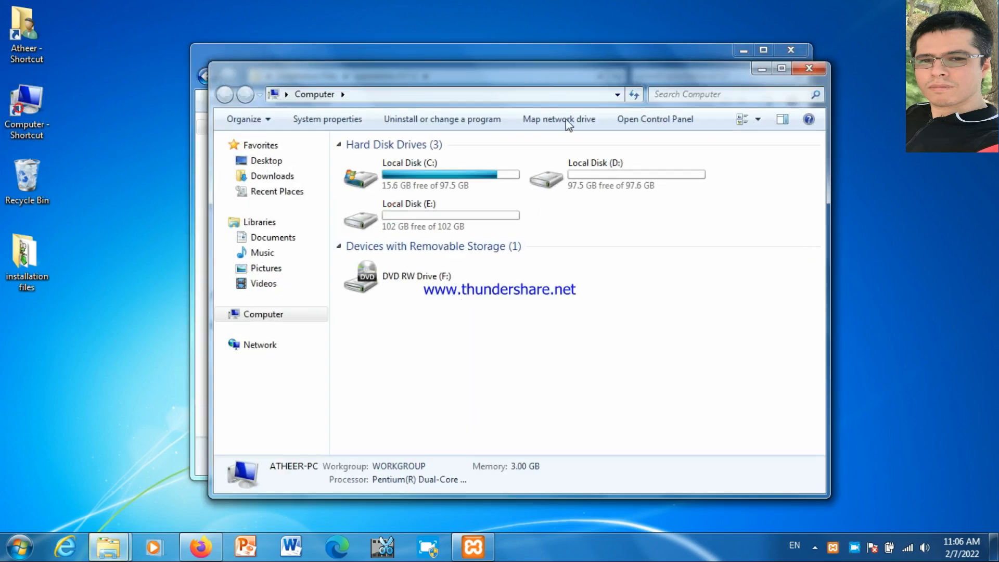
pyautogui.doubleClick(434, 170)
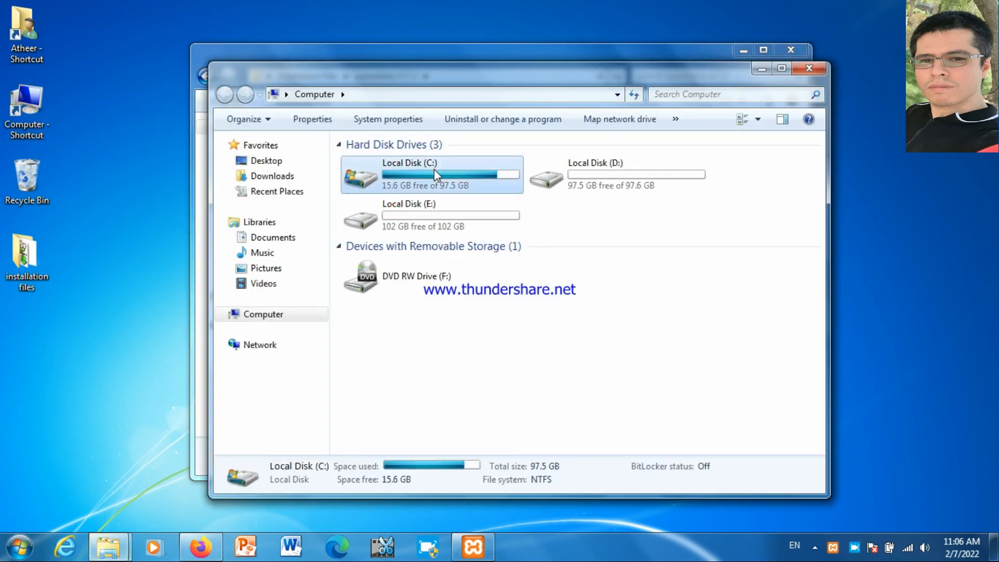
pyautogui.doubleClick(401, 255)
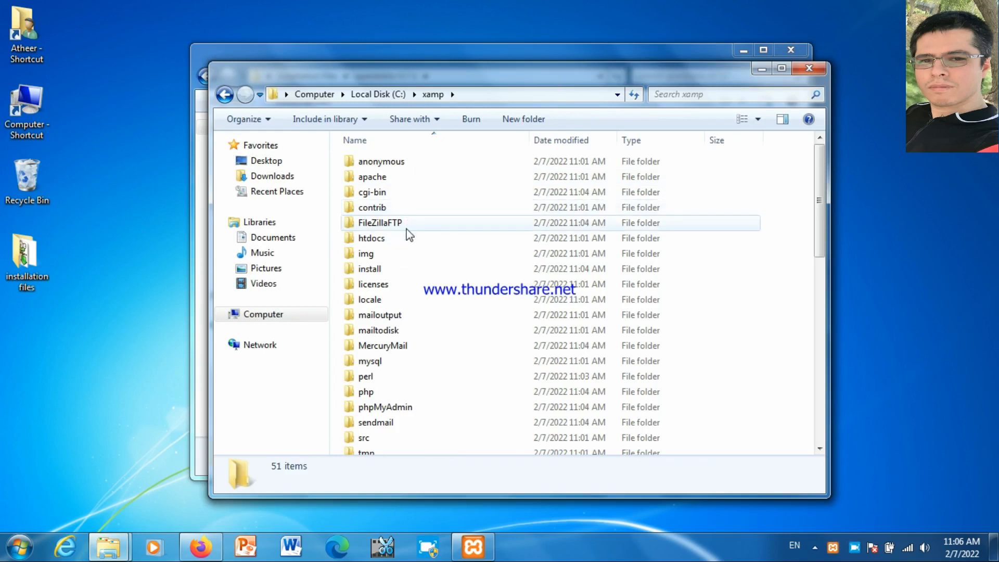
pyautogui.doubleClick(403, 238)
pyautogui.rightClick(434, 330)
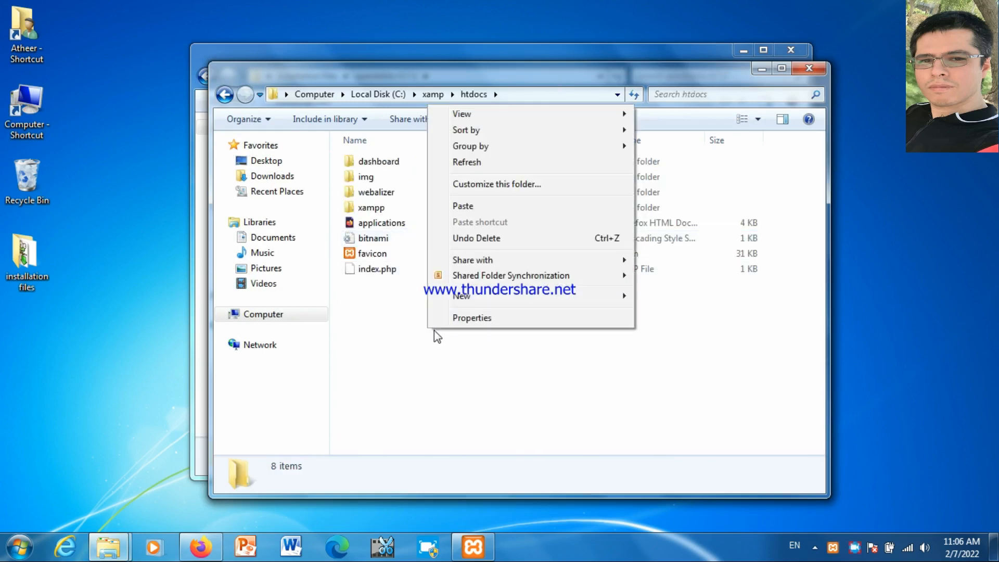
pyautogui.click(470, 206)
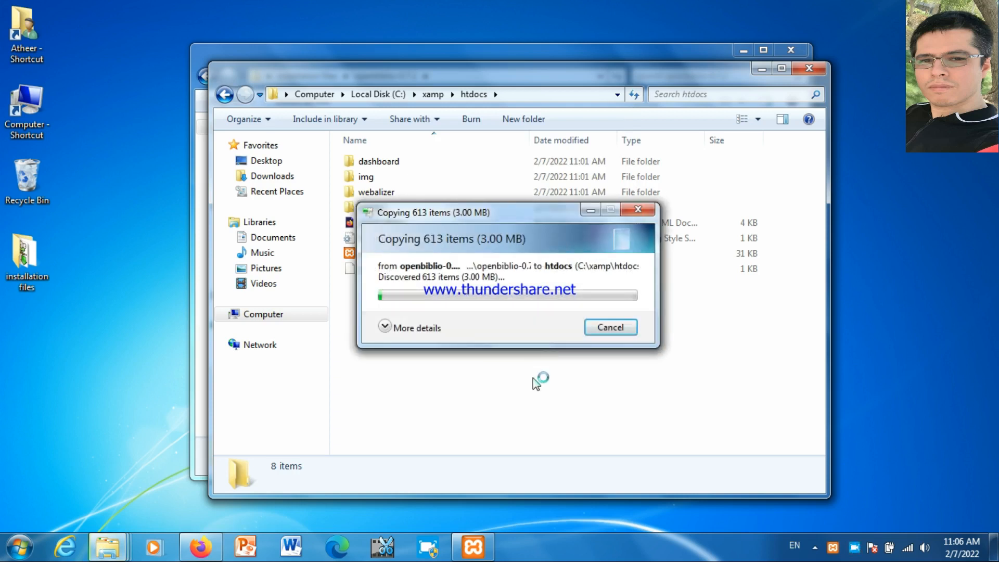
pyautogui.rightClick(854, 547)
pyautogui.click(877, 447)
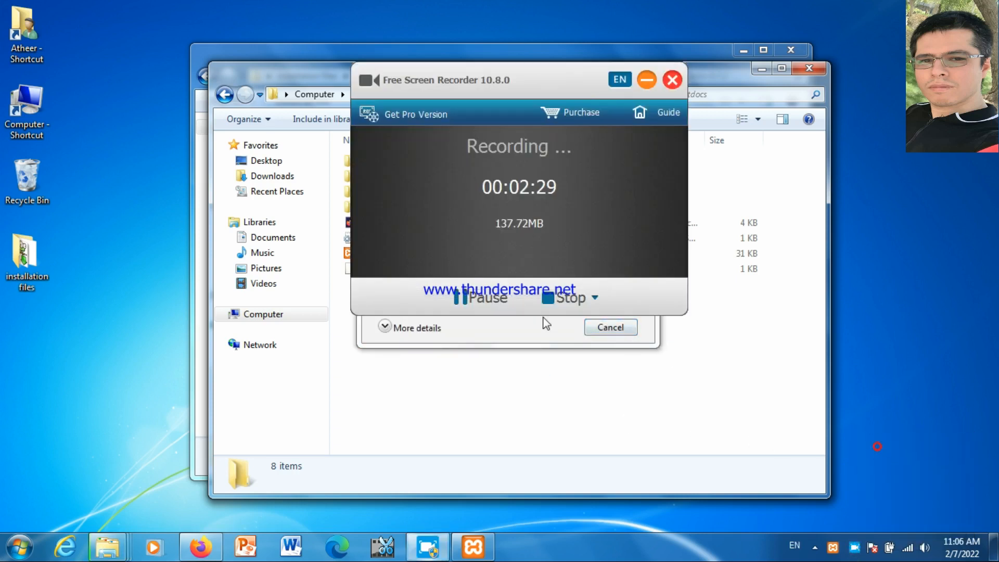
pyautogui.click(652, 38)
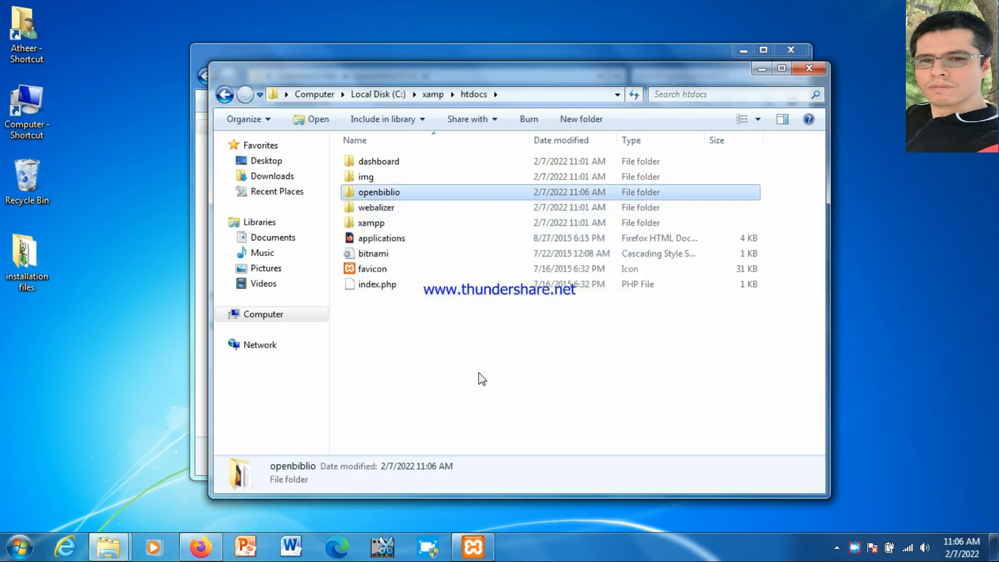
# Step: Create a new folder named ar inside the locale folder of C:\xamp\htdocs\openbiblio
pyautogui.click(479, 373)
pyautogui.doubleClick(430, 193)
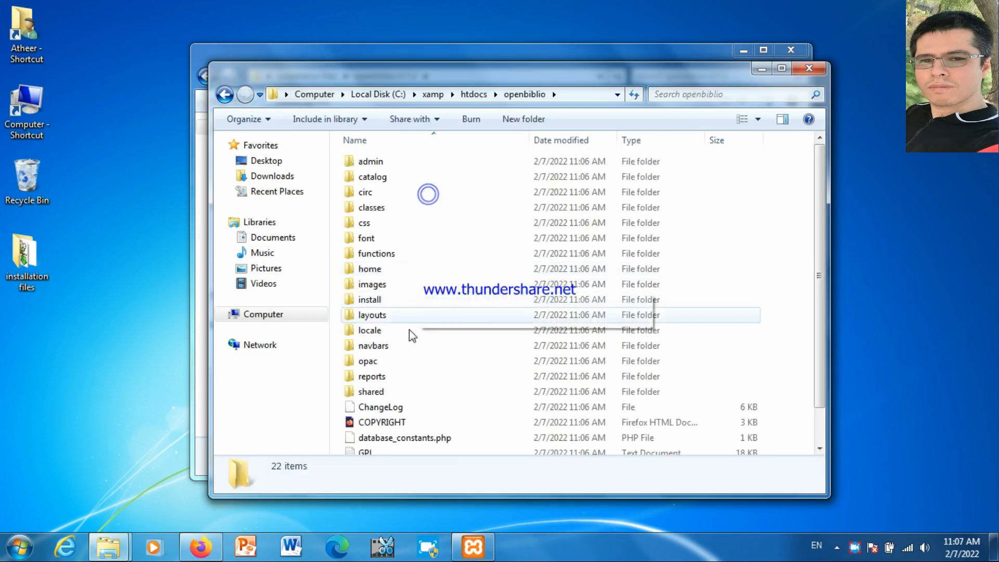
pyautogui.doubleClick(401, 331)
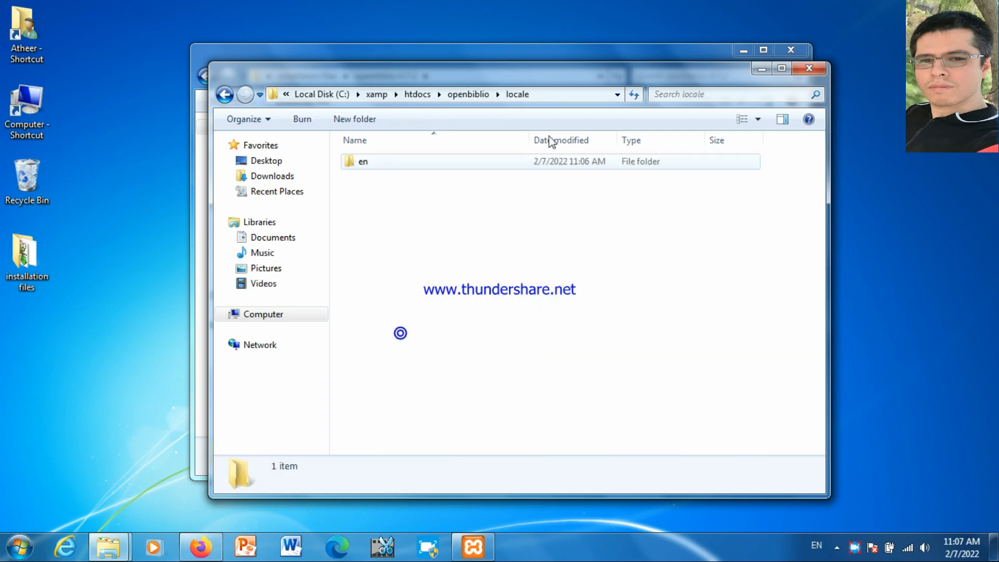
pyautogui.moveTo(533, 70); pyautogui.dragTo(481, 93)
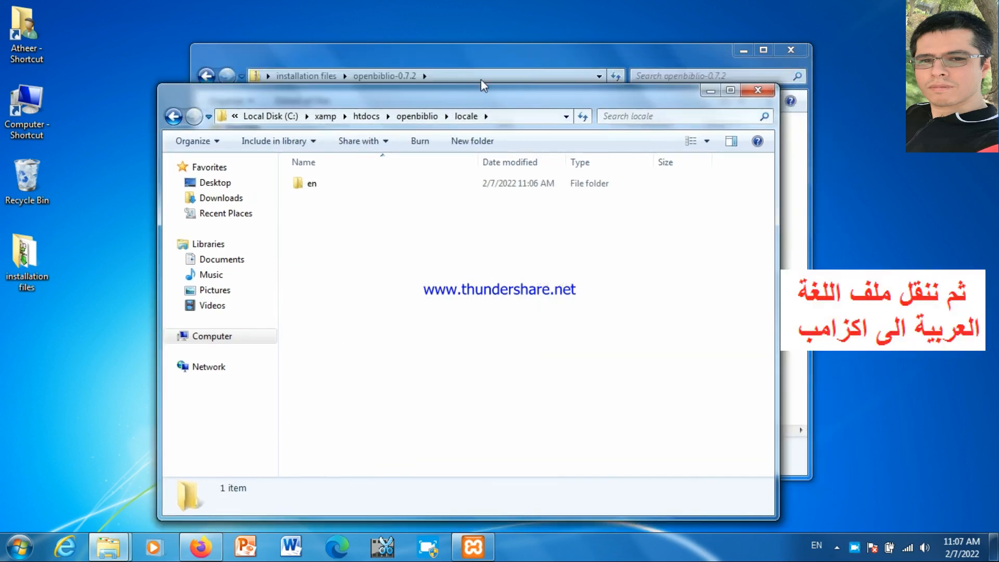
pyautogui.rightClick(341, 231)
pyautogui.moveTo(442, 420)
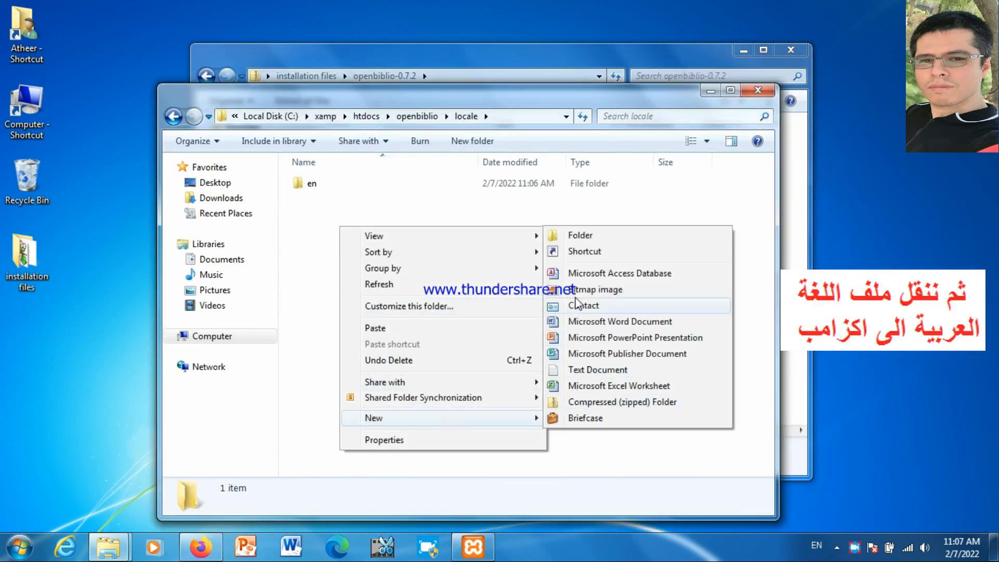
pyautogui.click(576, 237)
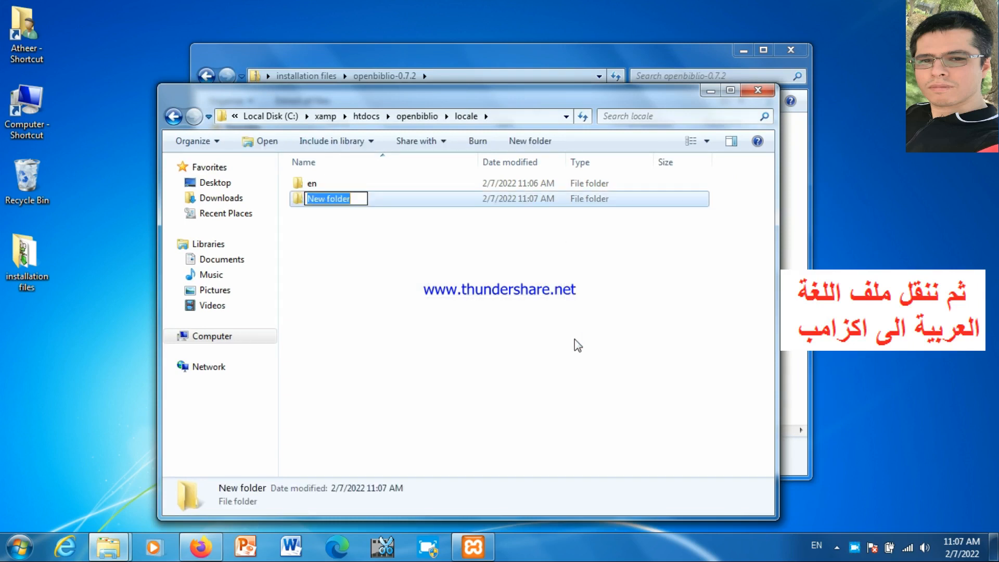
pyautogui.write('ar')
pyautogui.press('Return')
pyautogui.click(509, 331)
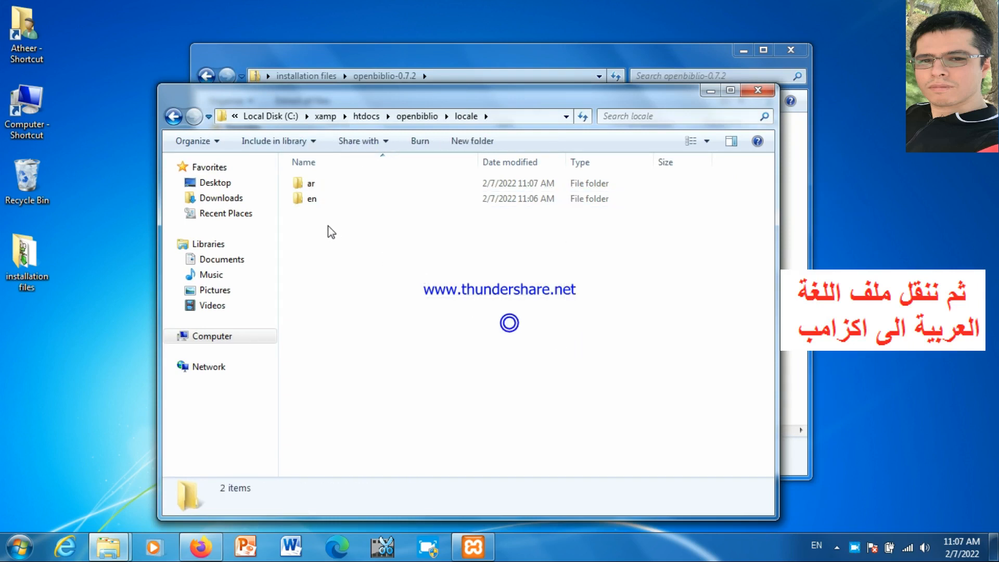
# Step: Copy all files and folders inside the uwe-obiblio-arabic-localization archive's inner folder into the new ar locale folder
pyautogui.doubleClick(335, 186)
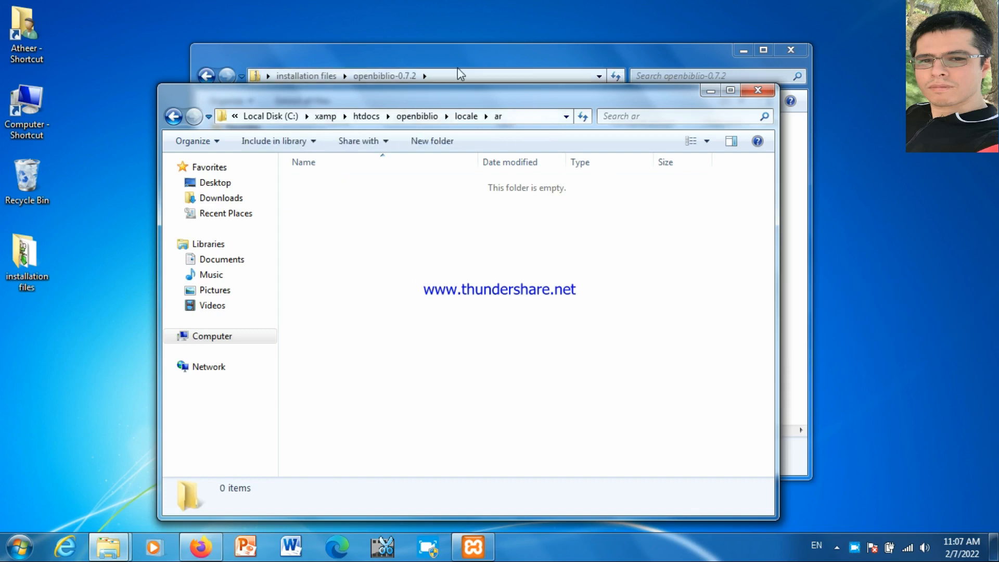
pyautogui.click(453, 73)
pyautogui.click(206, 76)
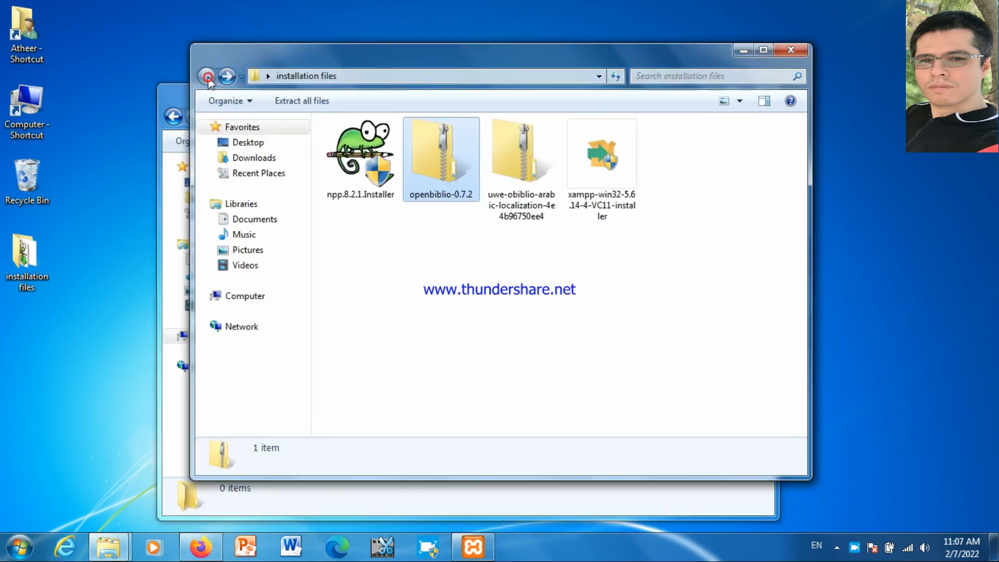
pyautogui.doubleClick(527, 182)
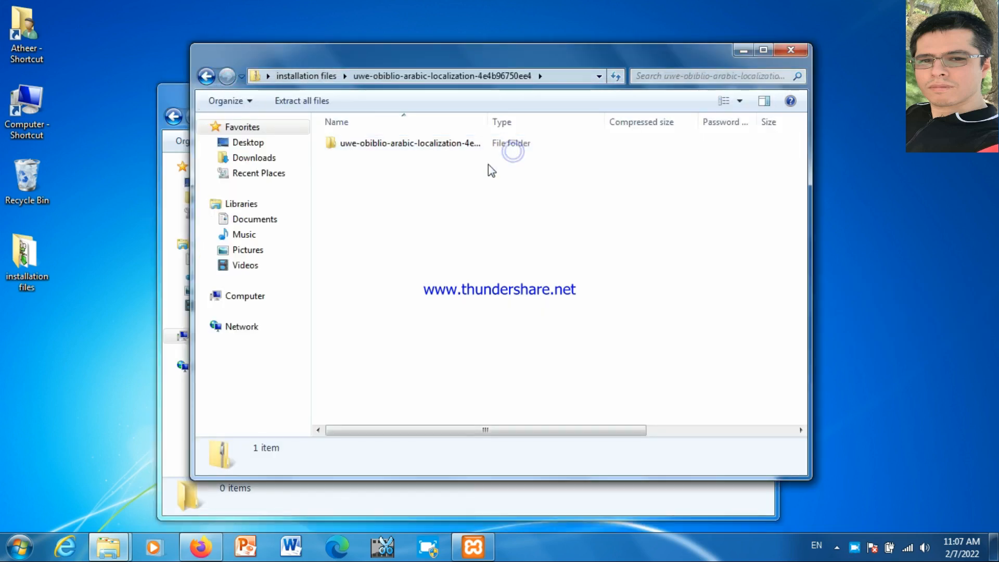
pyautogui.doubleClick(386, 140)
pyautogui.moveTo(396, 378); pyautogui.dragTo(406, 141)
pyautogui.rightClick(405, 201)
pyautogui.click(439, 247)
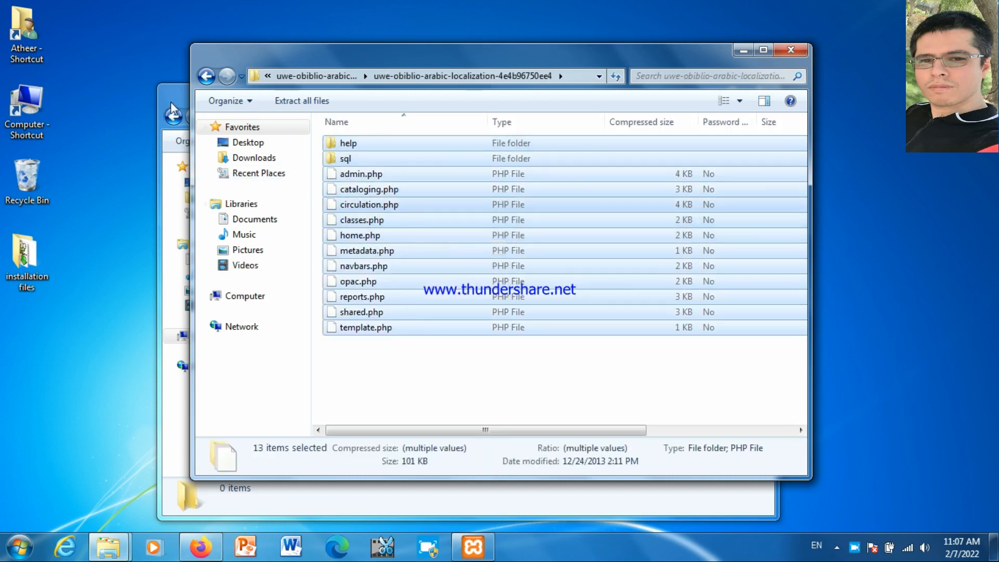
pyautogui.click(172, 157)
pyautogui.rightClick(383, 253)
pyautogui.click(415, 348)
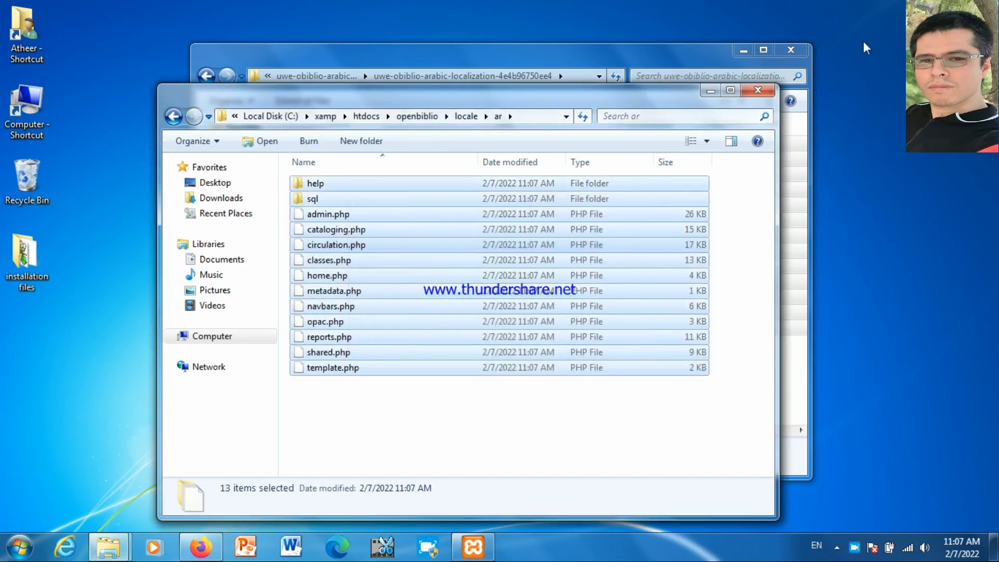
# Step: Close the localization archive folder window and open the my configuration file from C:\xamp\mysql\bin in Notepad++
pyautogui.click(800, 46)
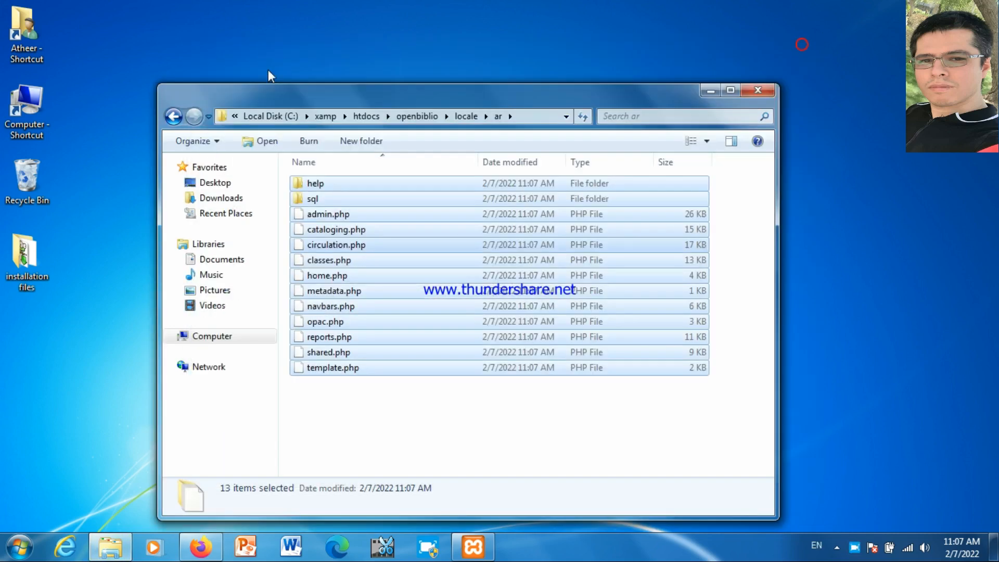
pyautogui.click(174, 117)
pyautogui.click(173, 116)
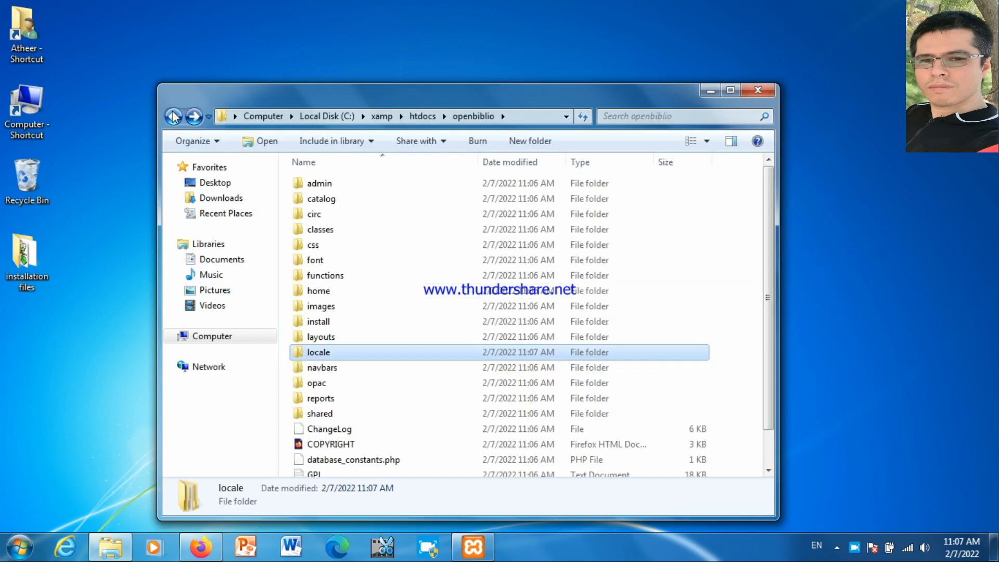
pyautogui.click(174, 116)
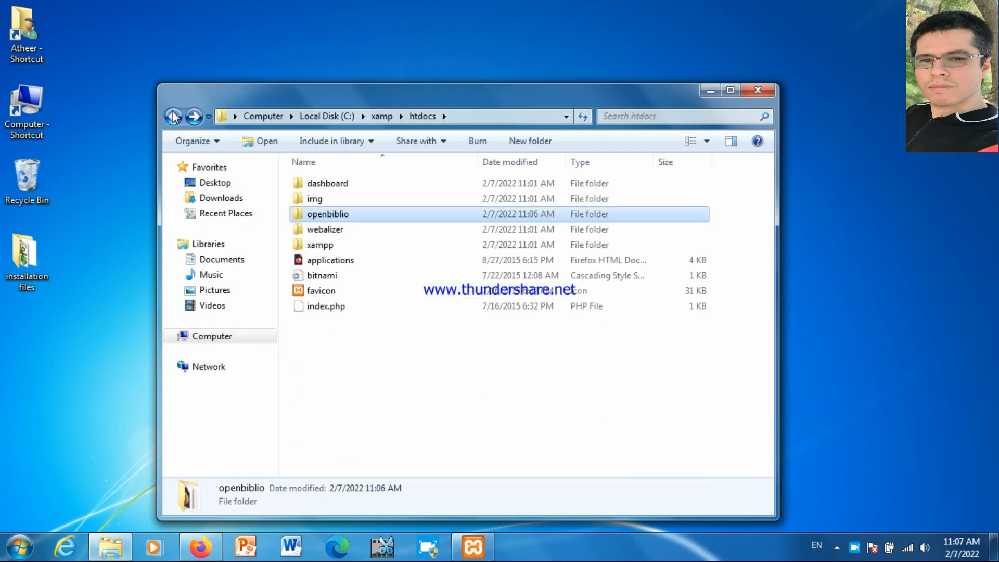
pyautogui.click(174, 116)
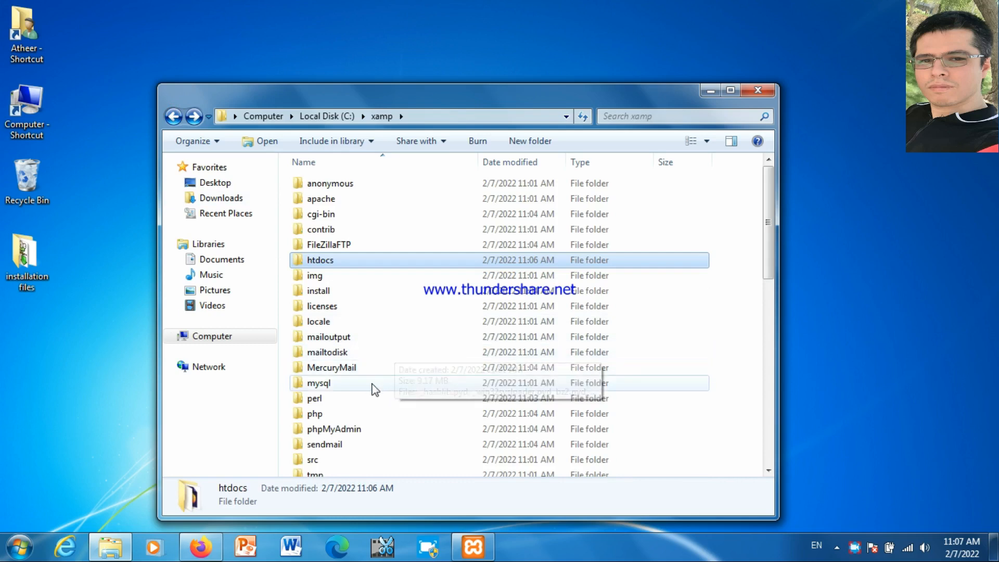
pyautogui.doubleClick(374, 385)
pyautogui.doubleClick(352, 201)
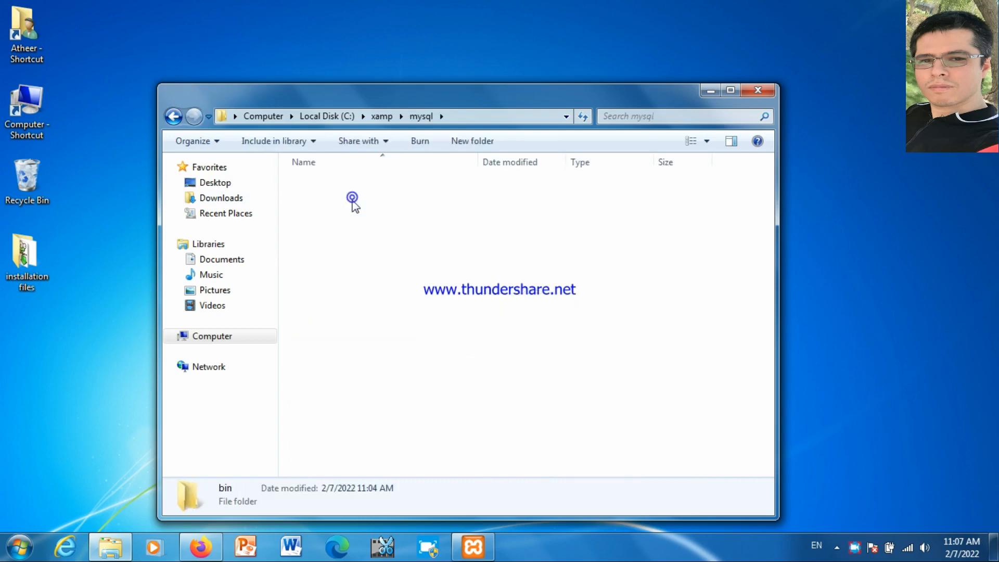
pyautogui.click(349, 384)
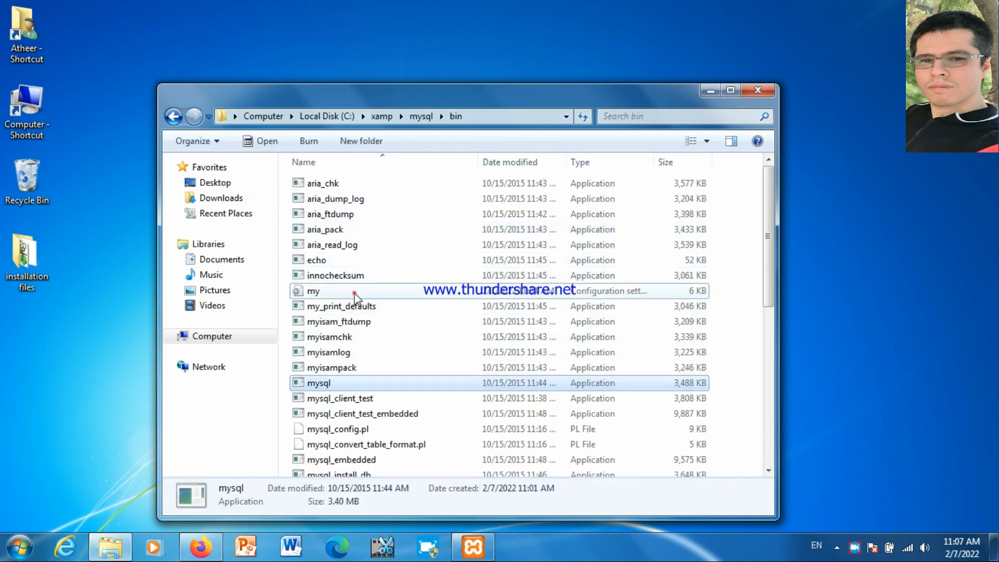
pyautogui.rightClick(354, 294)
pyautogui.click(396, 114)
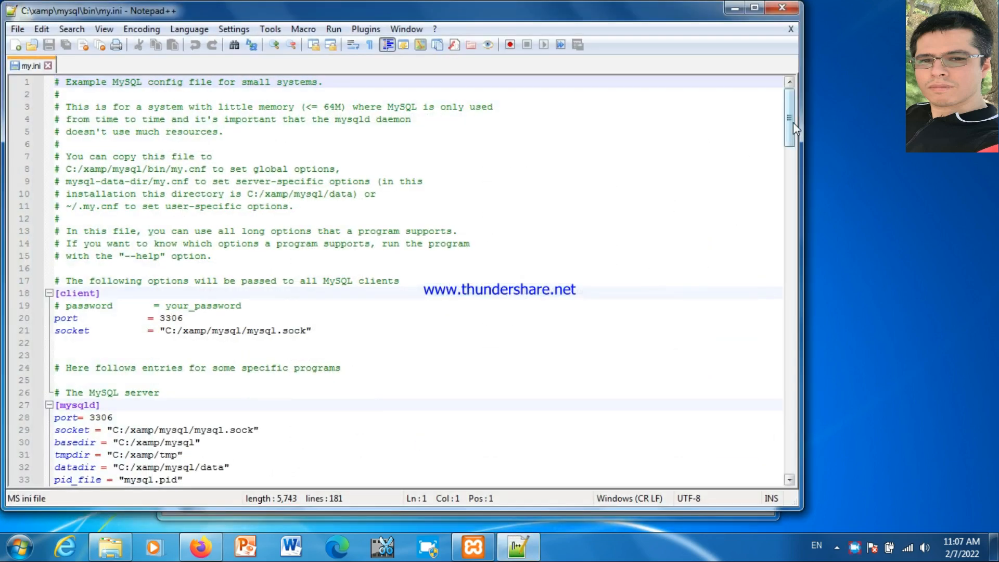
# Step: Add the line default-time-zone = "Asia/Baghdad" below interactive-timeout in the [mysqlhotcopy] section at the end of my.ini
pyautogui.moveTo(793, 121); pyautogui.dragTo(790, 416)
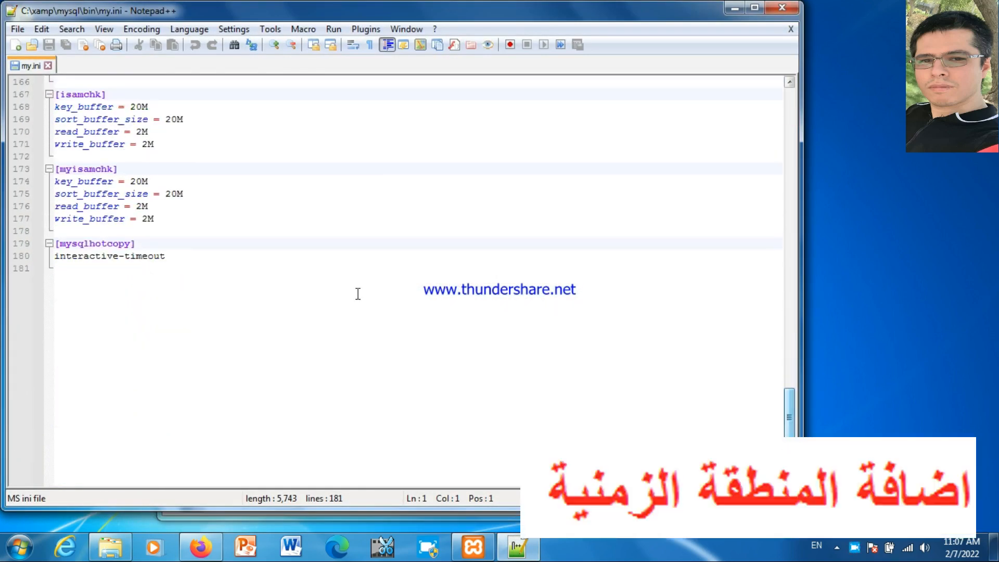
pyautogui.click(180, 257)
pyautogui.press('Return')
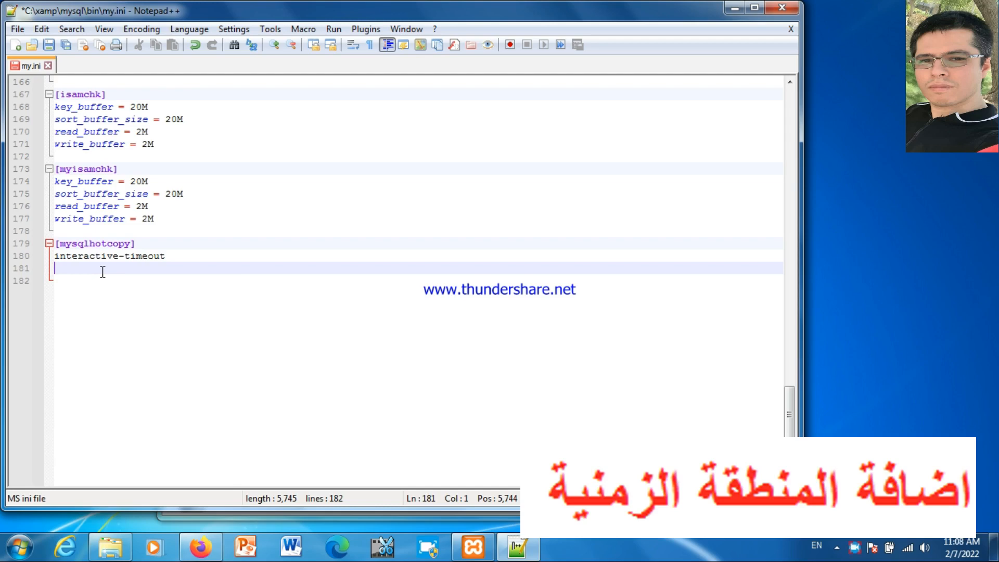
pyautogui.press('super+plus')
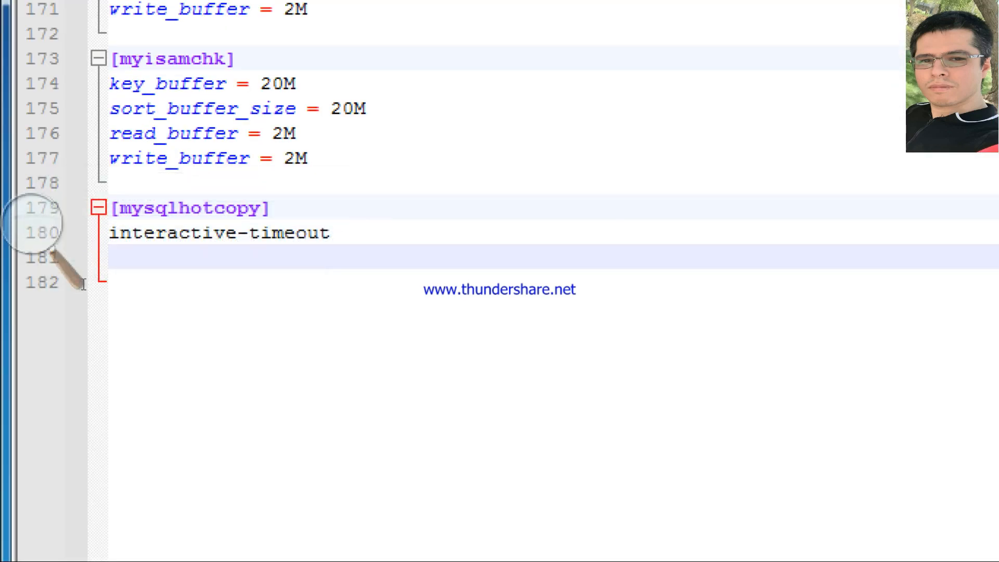
pyautogui.write('d')
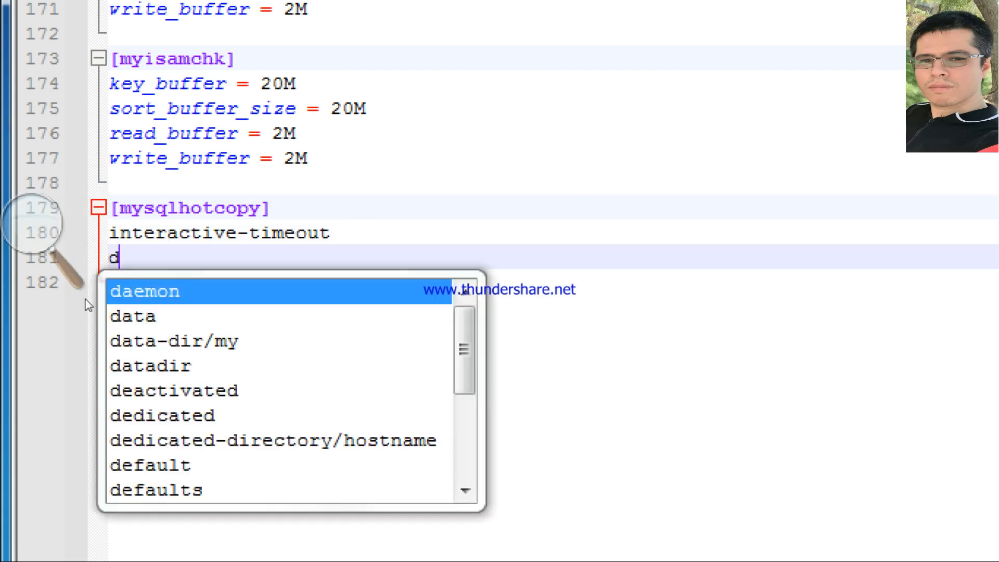
pyautogui.write('efa')
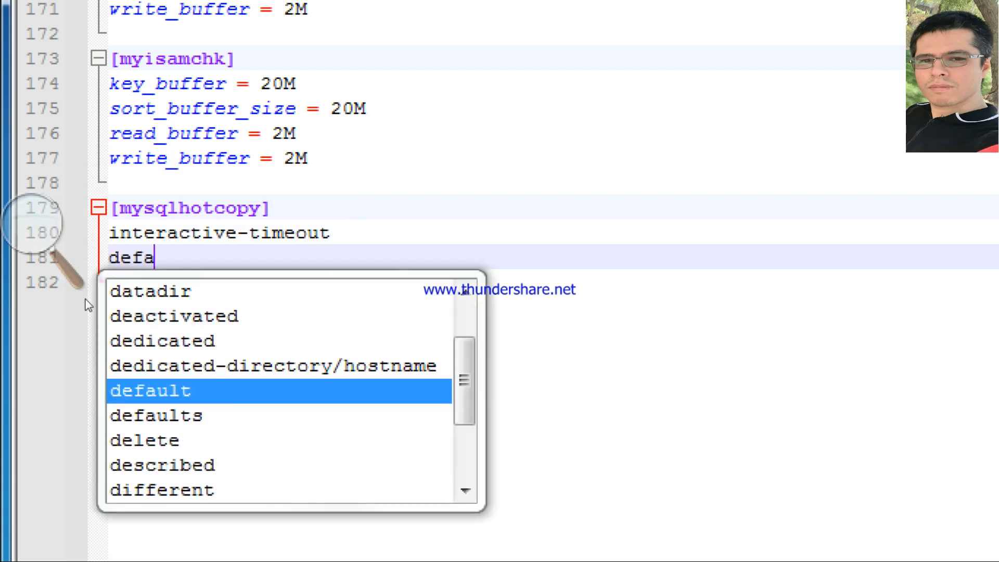
pyautogui.write('ult-')
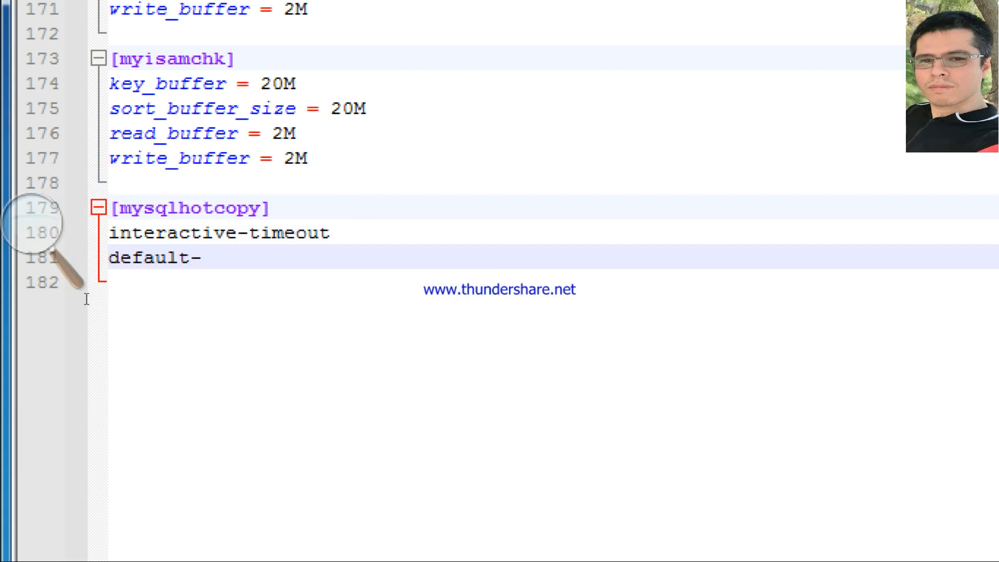
pyautogui.write('tim')
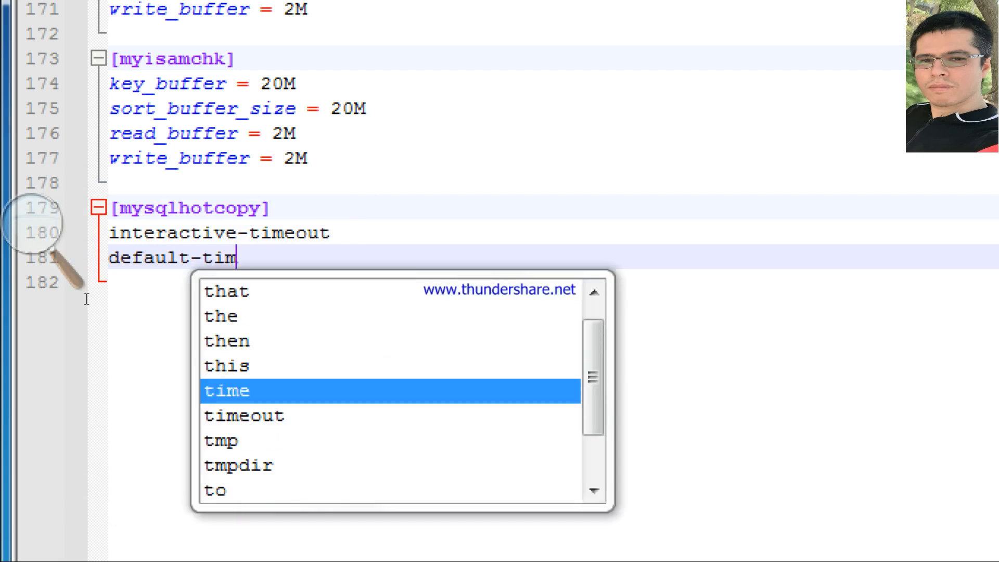
pyautogui.write('e-zon')
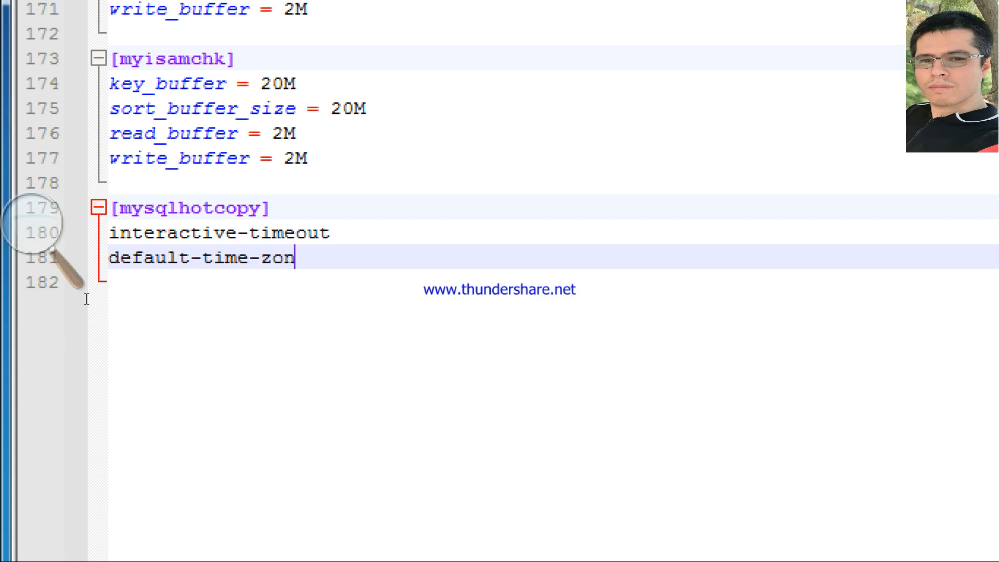
pyautogui.write('e = ')
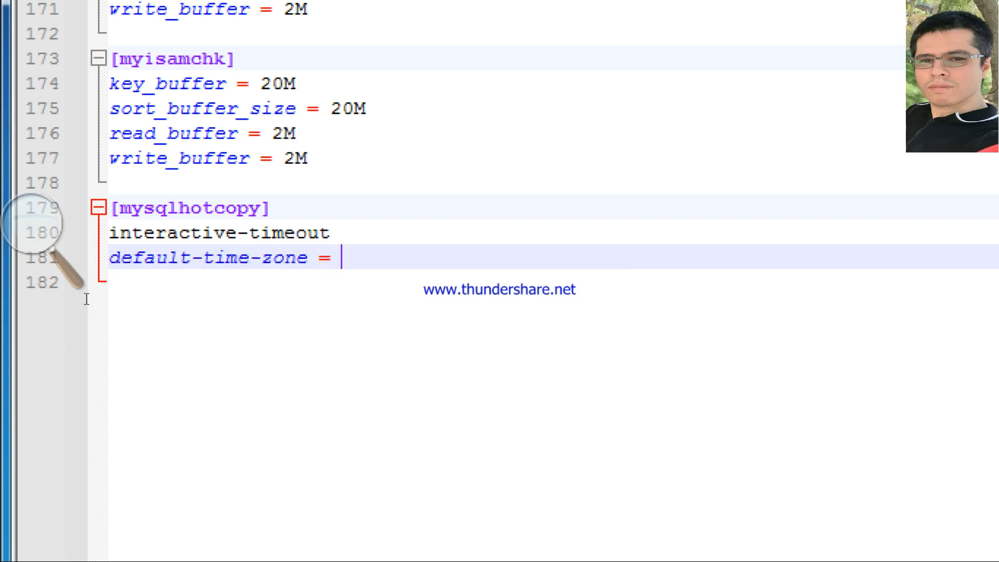
pyautogui.write('""')
pyautogui.press('Left')
pyautogui.write('Asia')
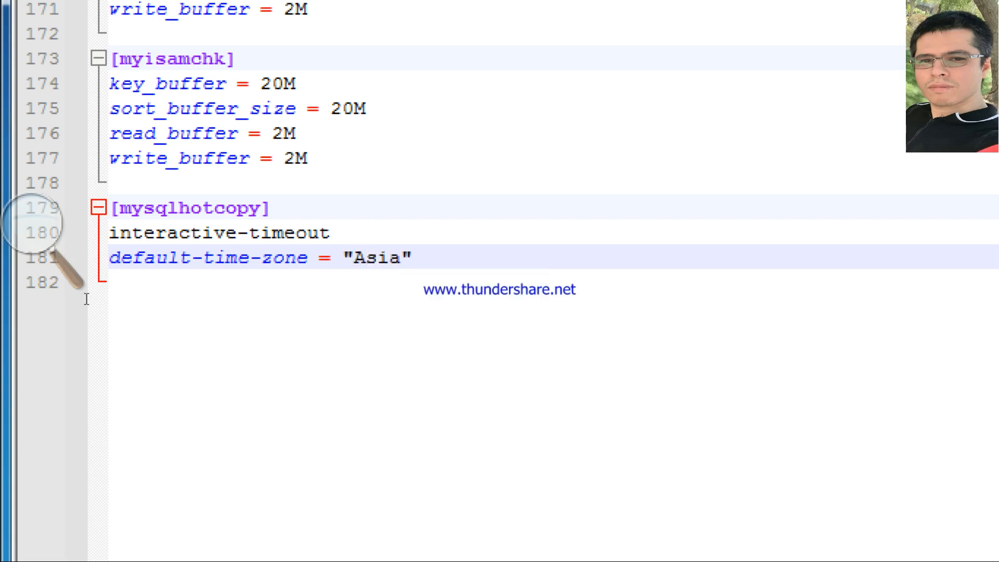
pyautogui.write('/Bagd')
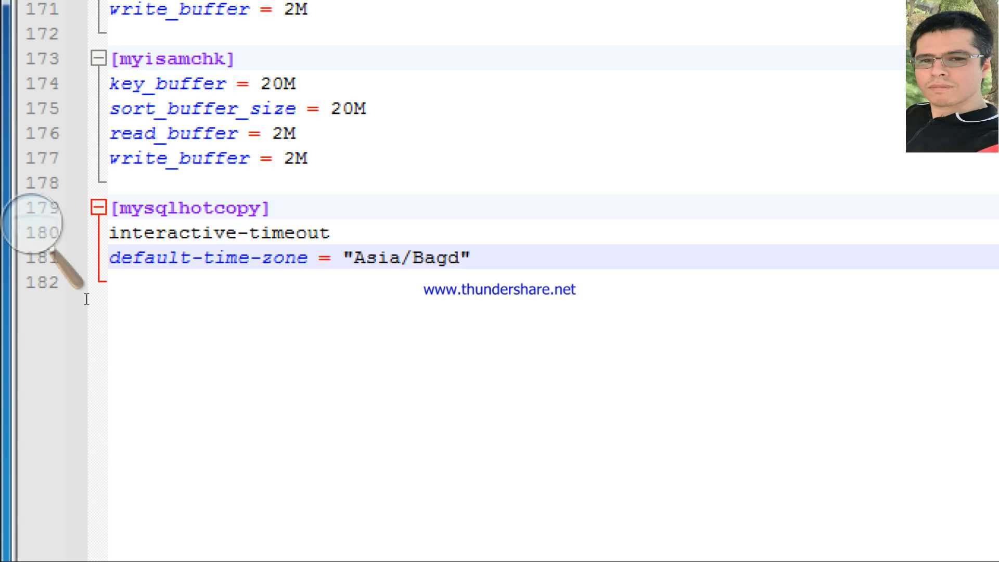
pyautogui.press('BackSpace')
pyautogui.write('hdad')
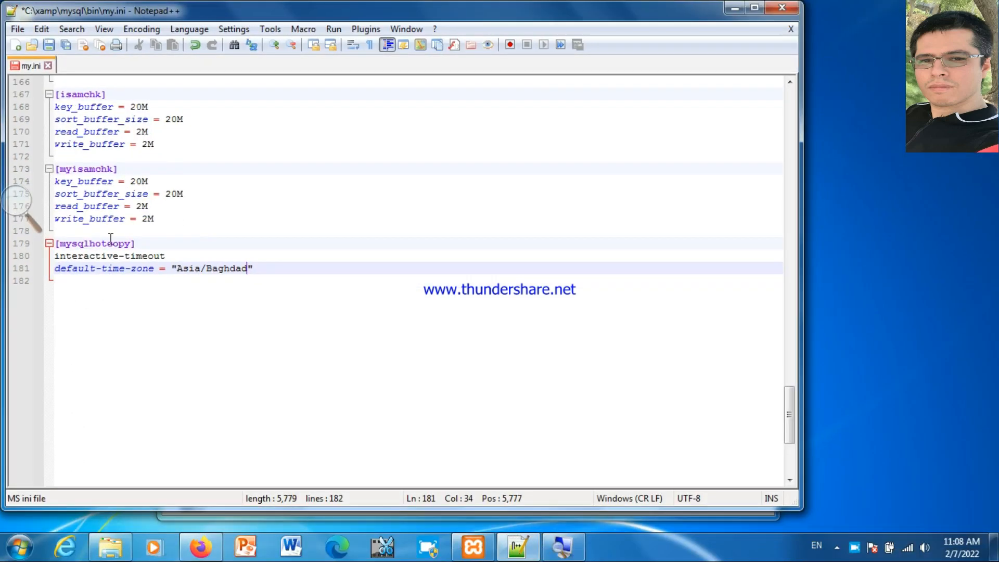
# Step: Save my.ini, close the file and exit the editor
pyautogui.click(49, 46)
pyautogui.click(48, 65)
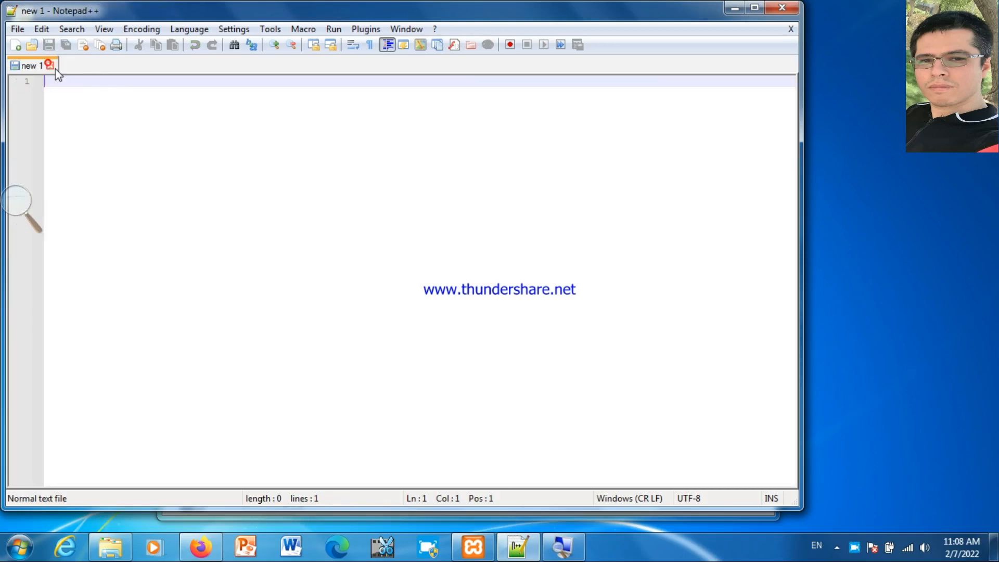
pyautogui.click(782, 8)
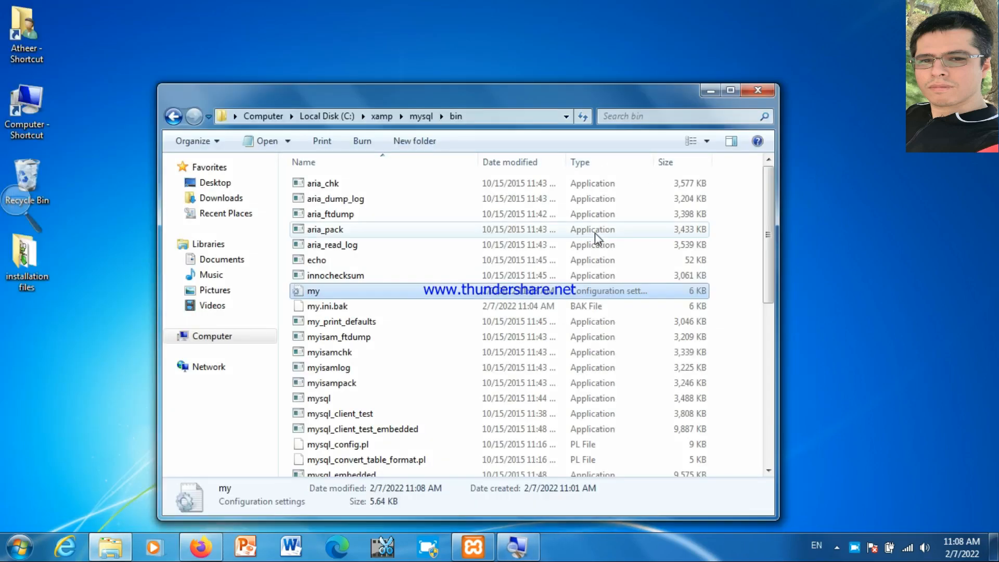
# Step: Open the php configuration settings file from C:\xamp\php in Notepad++
pyautogui.click(173, 117)
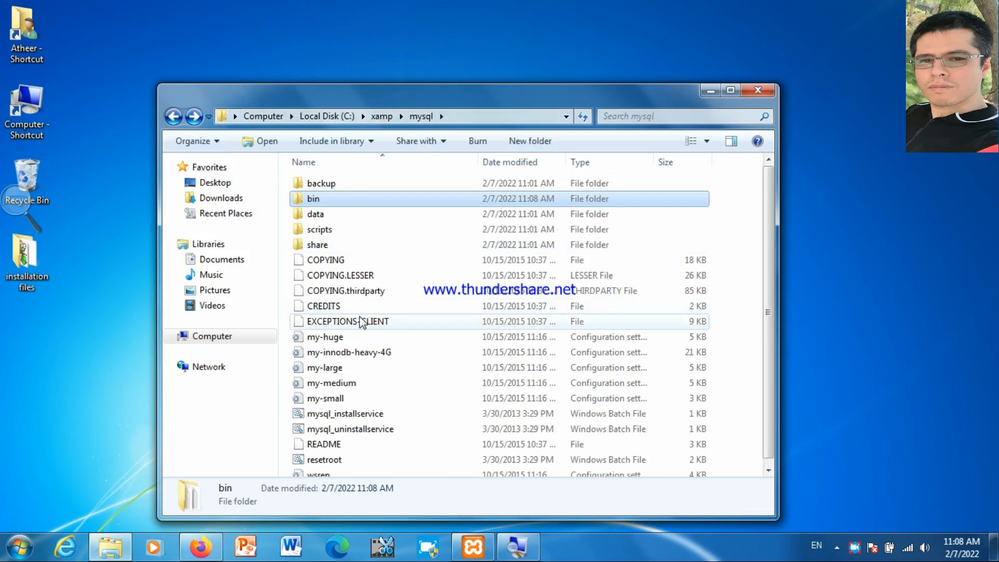
pyautogui.click(182, 117)
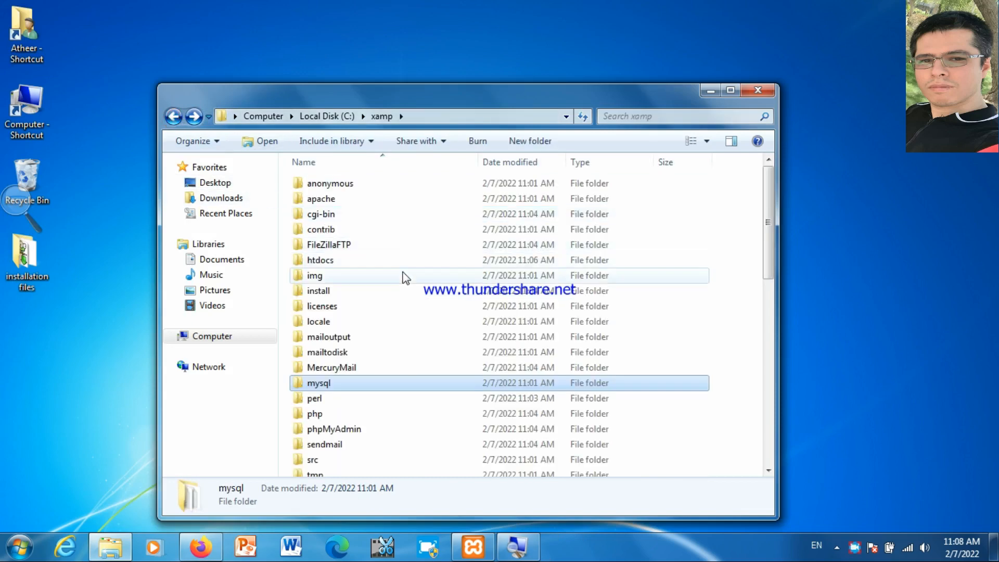
pyautogui.doubleClick(345, 414)
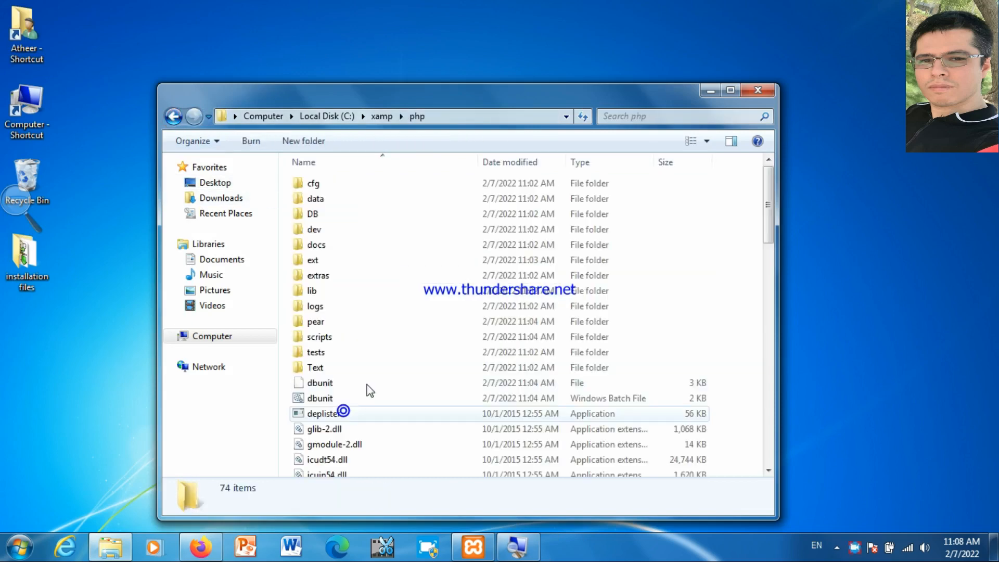
pyautogui.scroll(-7, 373, 338)
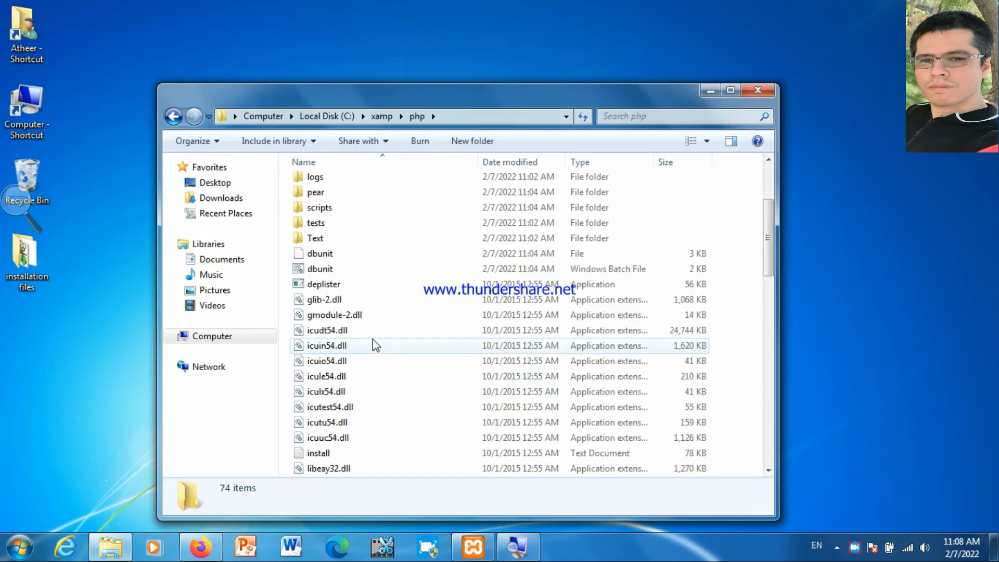
pyautogui.scroll(-3, 372, 339)
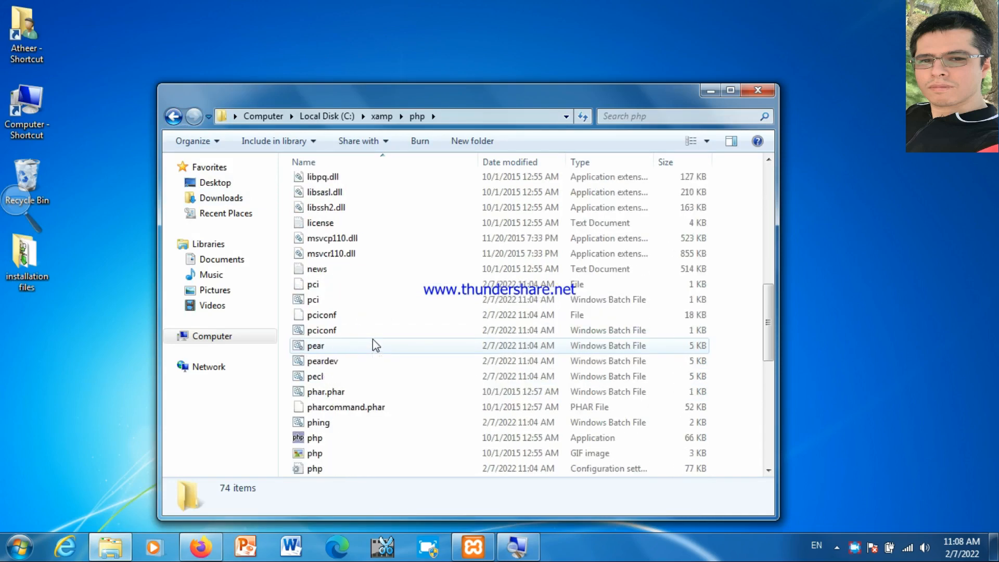
pyautogui.scroll(-2, 358, 365)
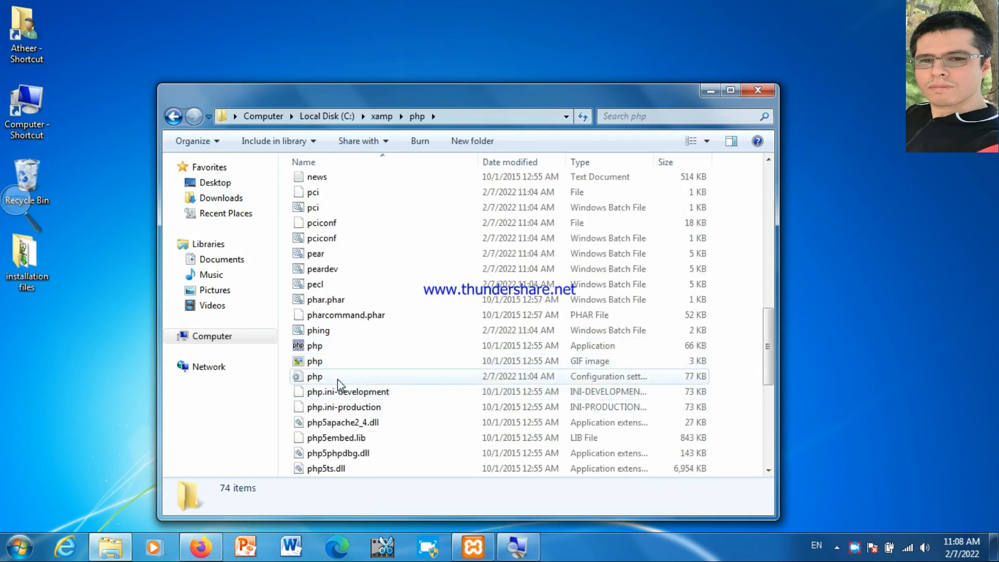
pyautogui.rightClick(336, 376)
pyautogui.click(380, 200)
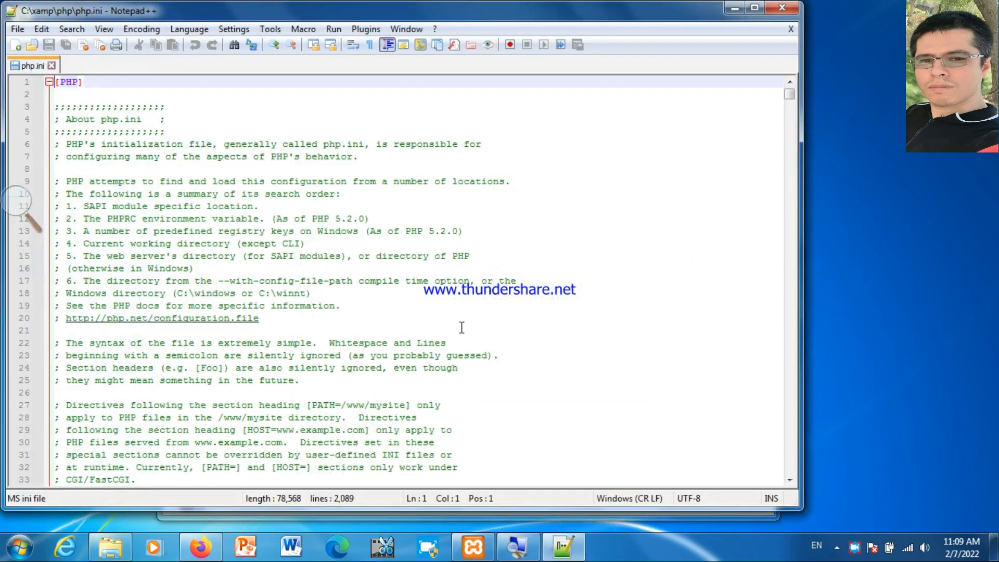
# Step: Search php.ini for "max-ex" and set max_execution_time to 600 under Resource Limits
pyautogui.click(402, 308)
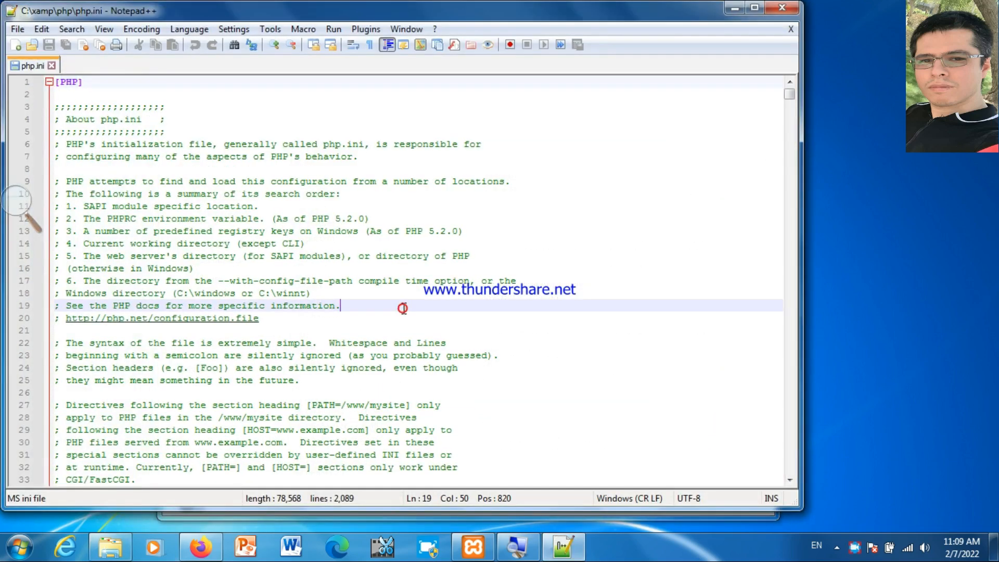
pyautogui.hotkey('ctrl', 'f')
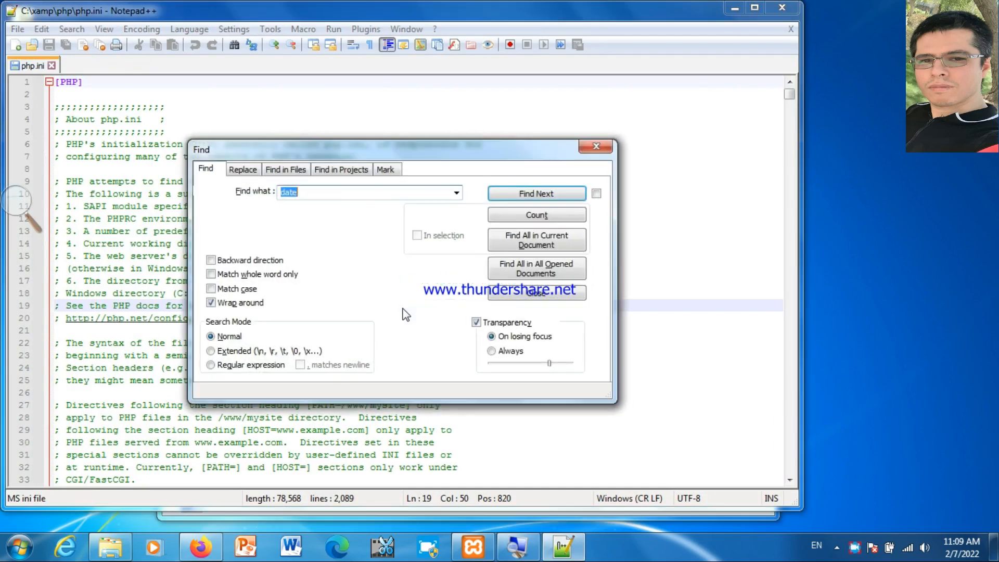
pyautogui.write('ma')
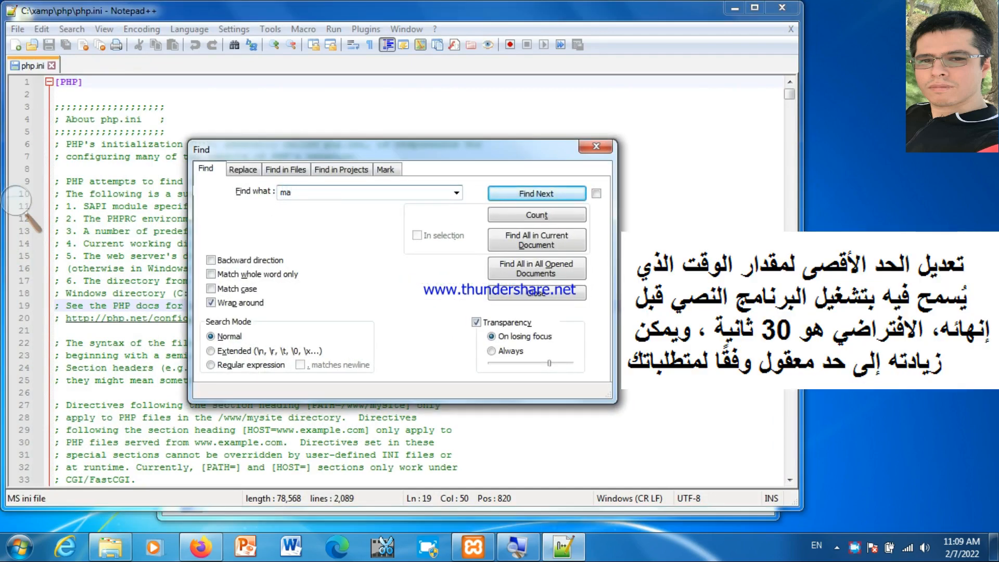
pyautogui.write('x-ex')
pyautogui.press('Return')
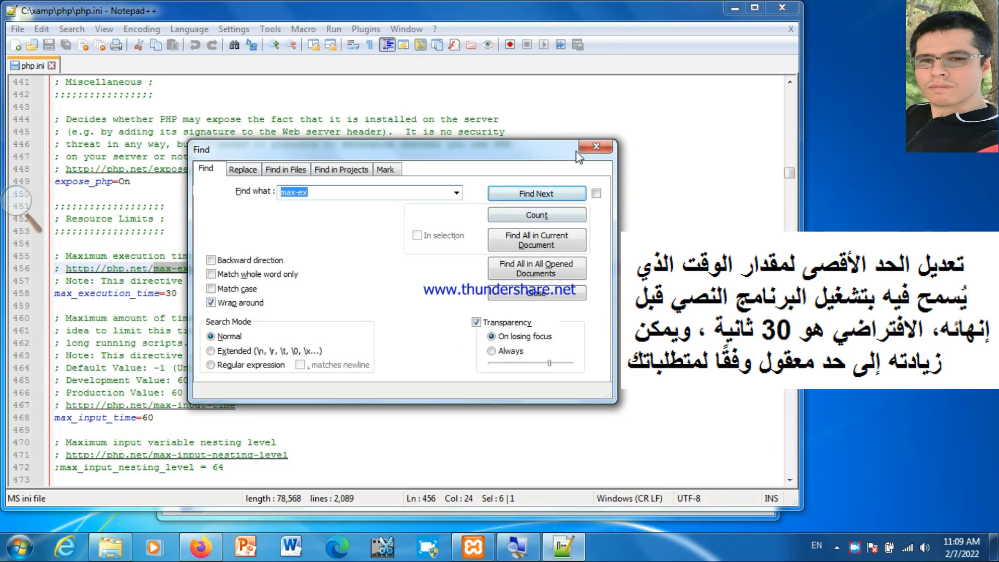
pyautogui.click(595, 147)
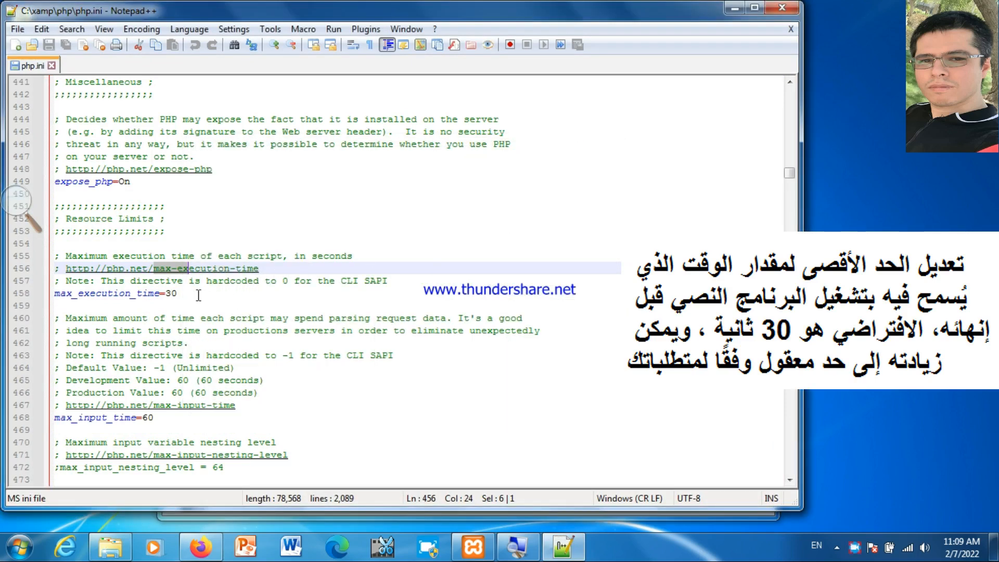
pyautogui.click(177, 295)
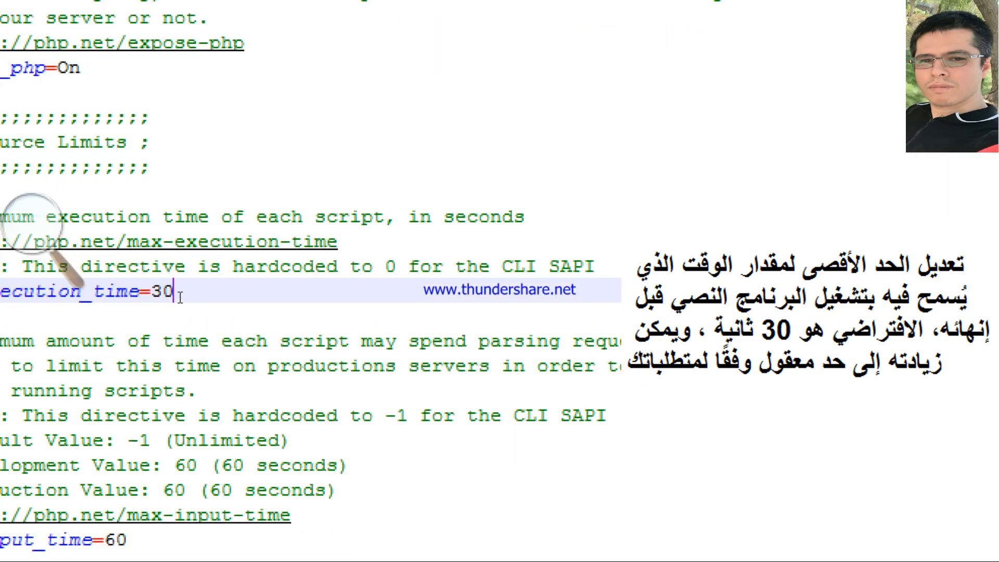
pyautogui.press('BackSpace')
pyautogui.press('BackSpace')
pyautogui.write('600')
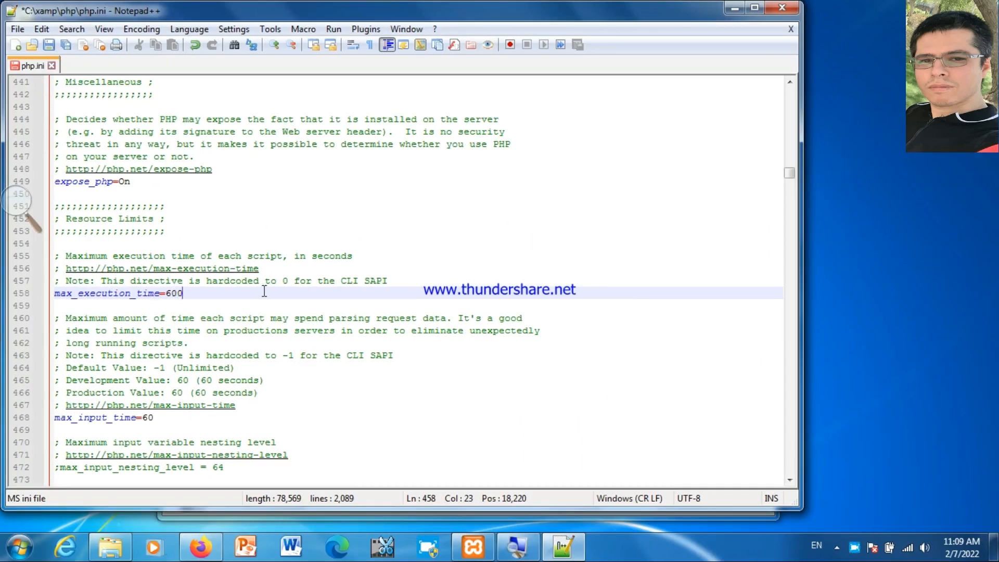
# Step: Search php.ini for "date" and set date.timezone to Asia/Baghdad in the [Date] section
pyautogui.hotkey('ctrl', 'f')
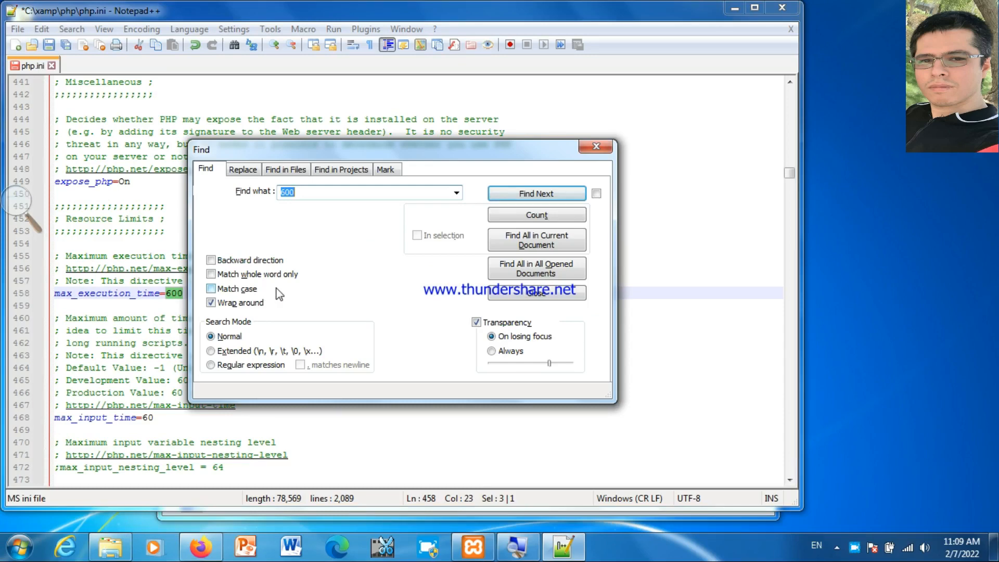
pyautogui.write('date')
pyautogui.press('Return')
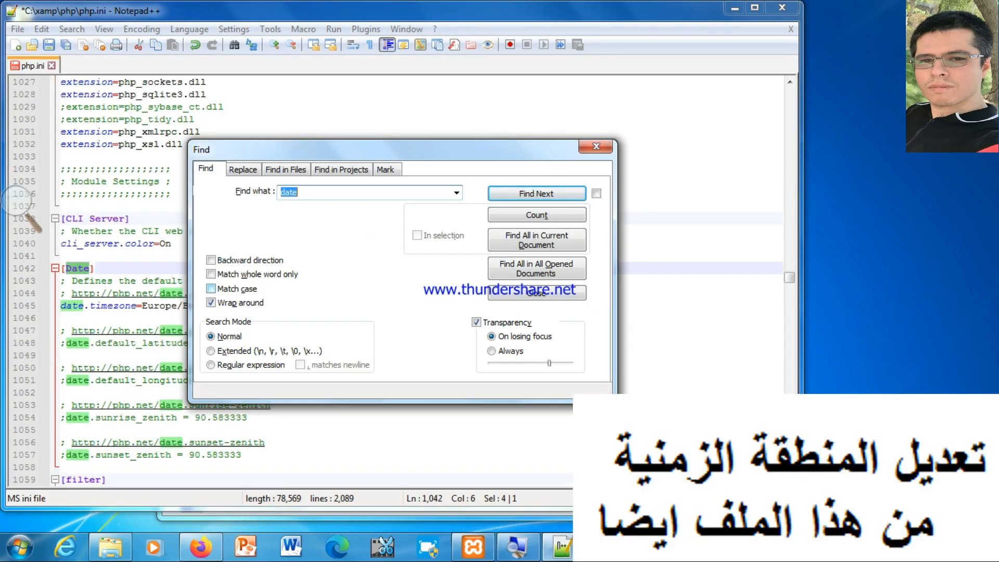
pyautogui.click(611, 143)
pyautogui.click(235, 309)
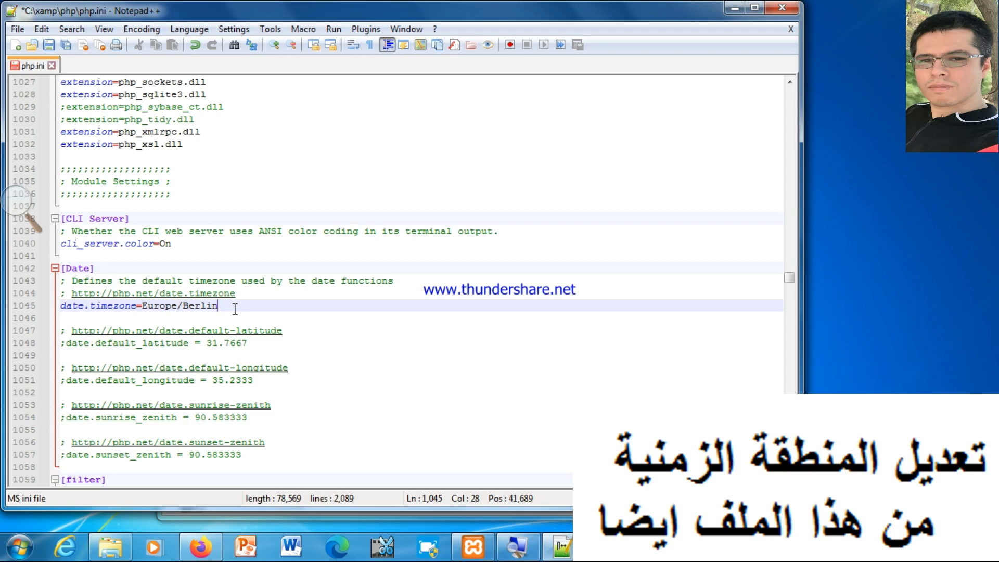
pyautogui.press('BackSpace')
pyautogui.press('BackSpace')
pyautogui.press('BackSpace')
pyautogui.press('BackSpace')
pyautogui.press('BackSpace')
pyautogui.press('BackSpace')
pyautogui.press('BackSpace')
pyautogui.press('BackSpace')
pyautogui.press('BackSpace')
pyautogui.press('BackSpace')
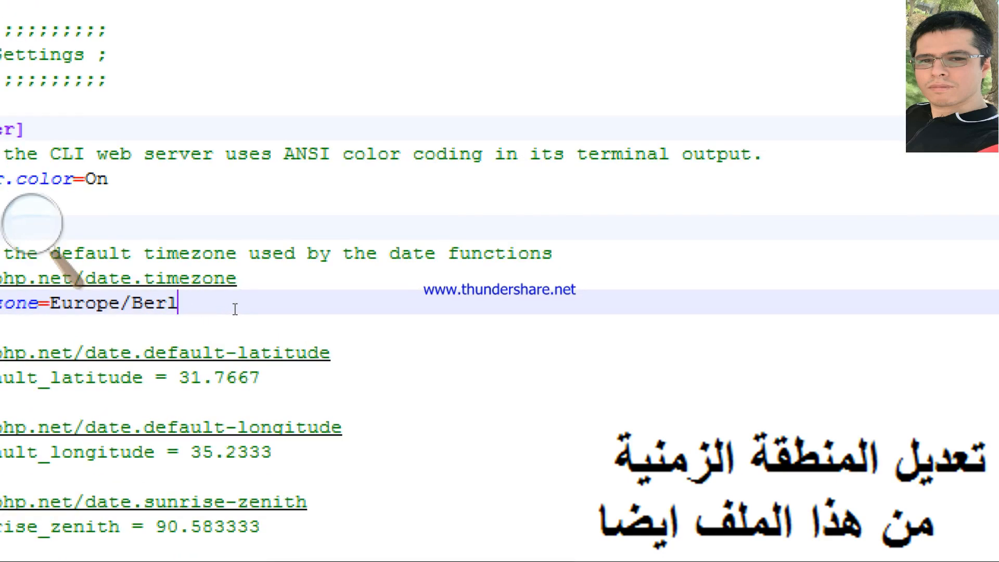
pyautogui.press('BackSpace')
pyautogui.press('BackSpace')
pyautogui.press('BackSpace')
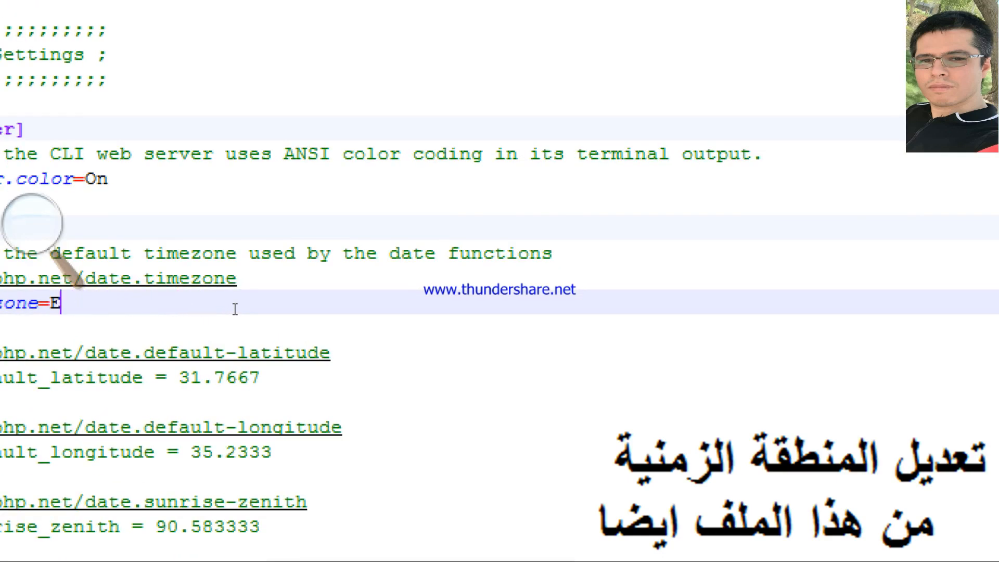
pyautogui.write('Asia/')
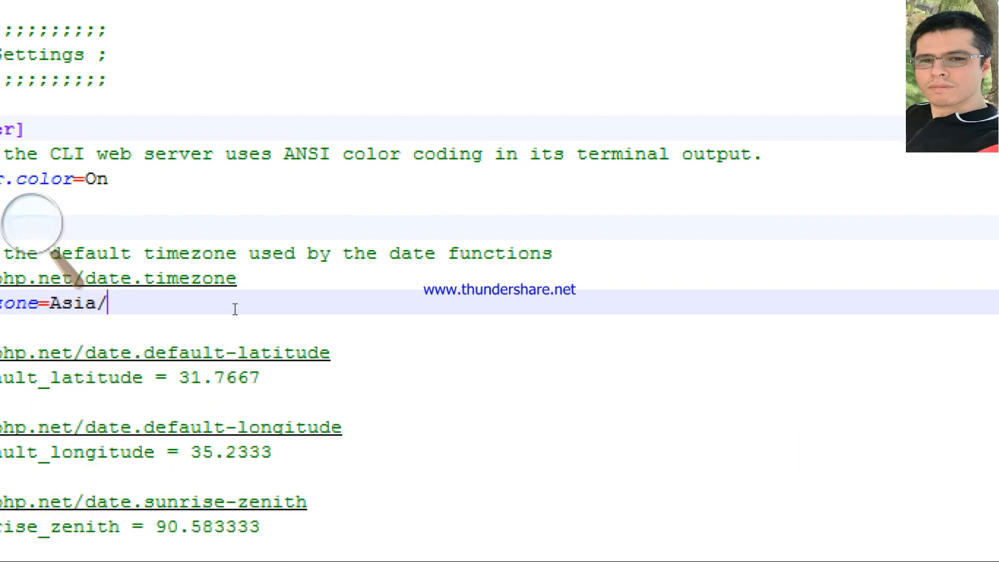
pyautogui.write('Baghdad')
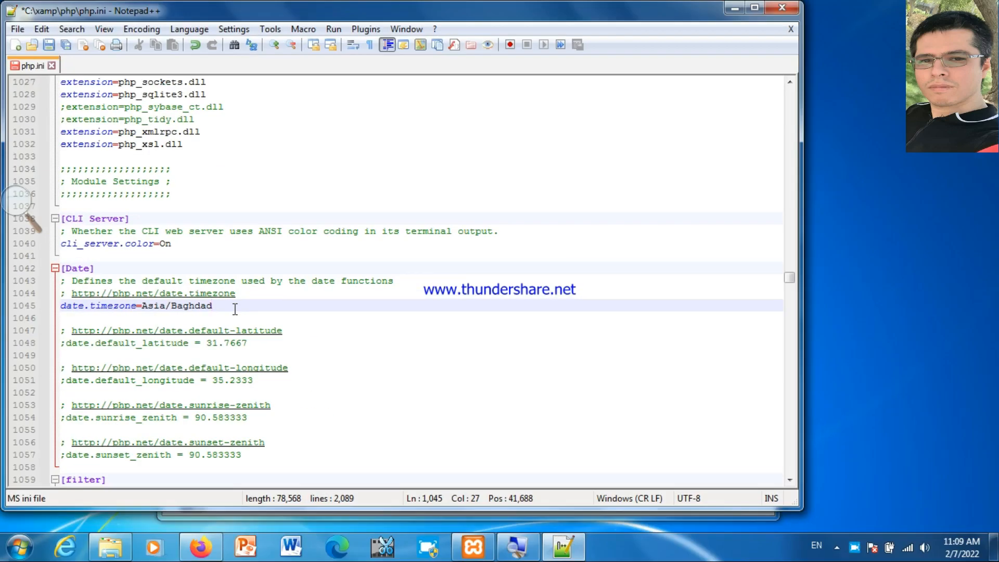
# Step: Save php.ini, close the file and exit the editor
pyautogui.click(49, 45)
pyautogui.click(52, 65)
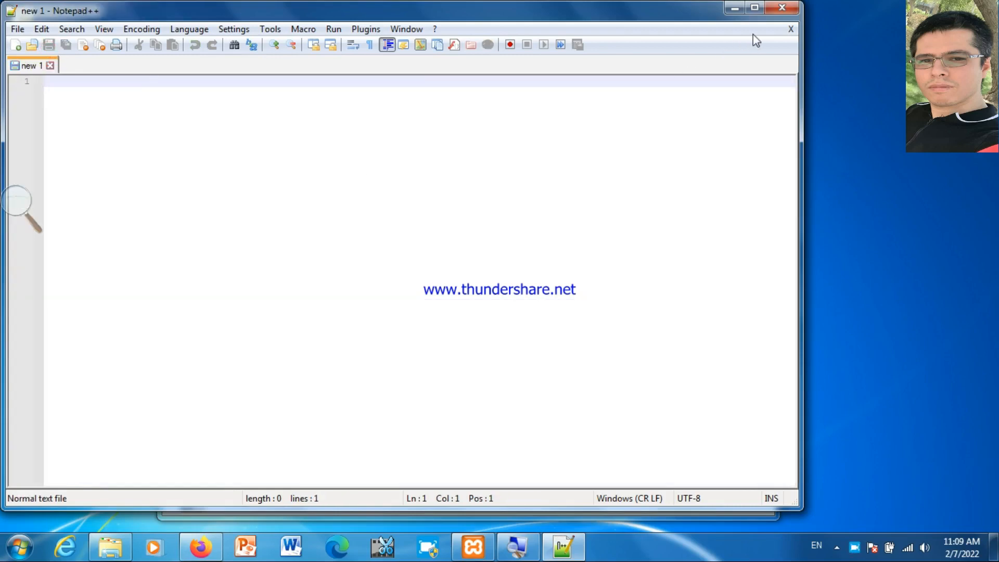
pyautogui.click(781, 13)
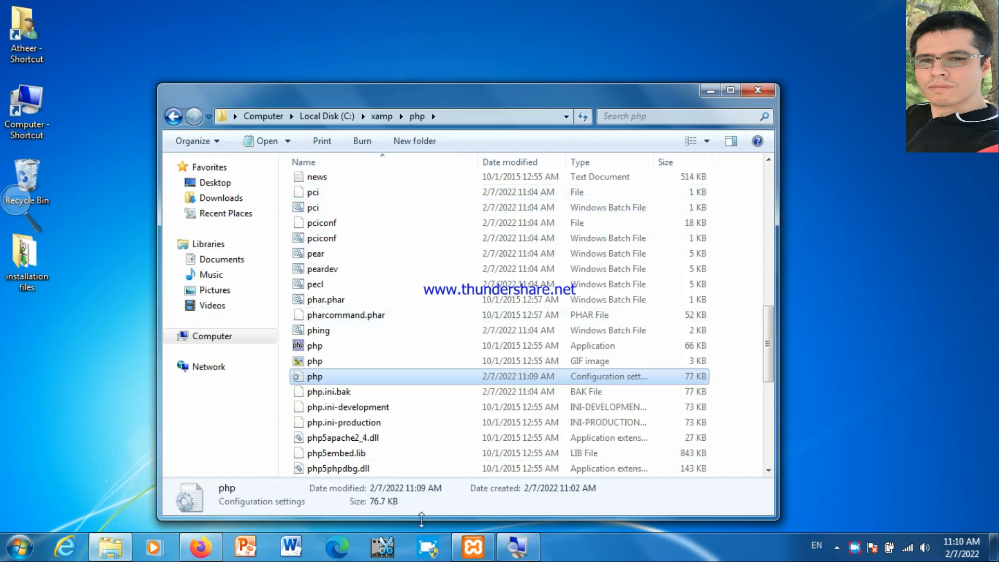
# Step: Switch to the XAMPP Control Panel and start the Apache and MySQL modules
pyautogui.click(473, 546)
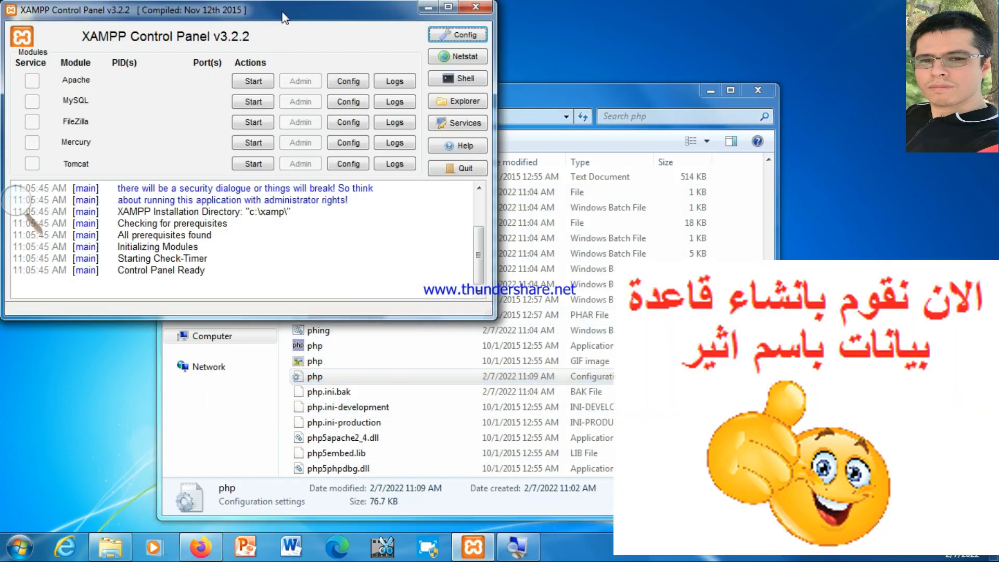
pyautogui.moveTo(282, 12); pyautogui.dragTo(430, 50)
pyautogui.click(403, 121)
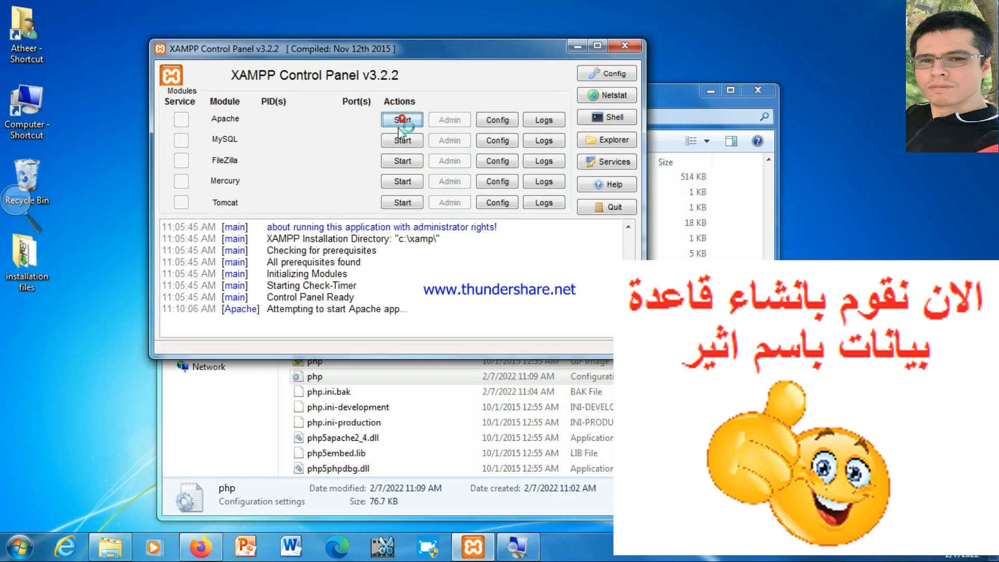
pyautogui.click(402, 141)
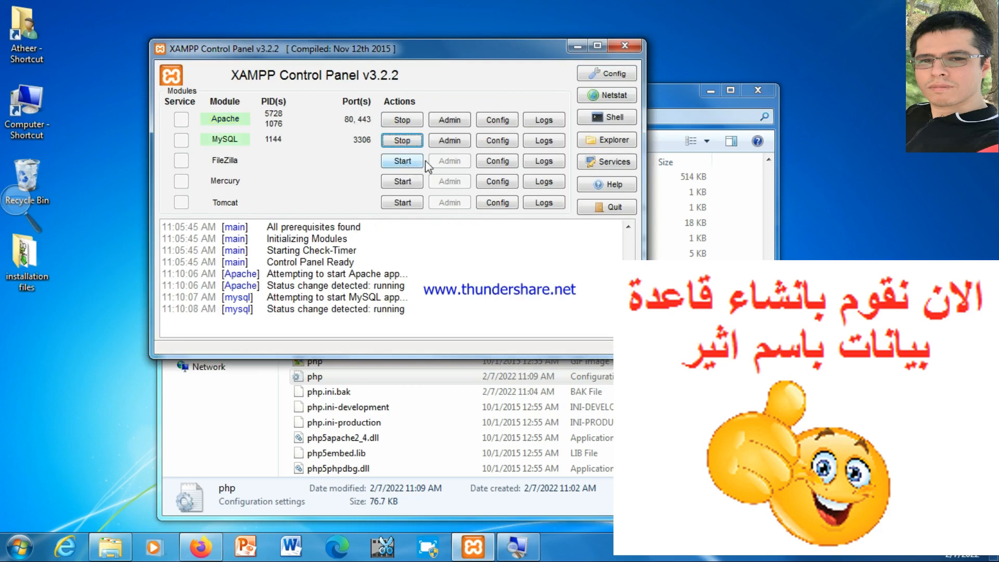
# Step: Open phpMyAdmin from the MySQL module and create a database named with the owner's first name, using the utf8_unicode_ci collation
pyautogui.click(445, 141)
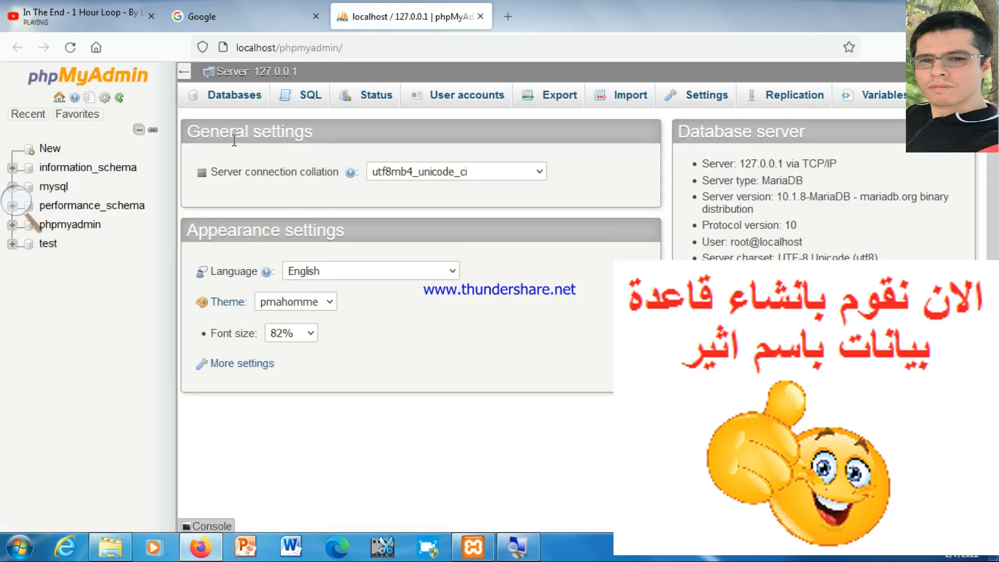
pyautogui.click(233, 101)
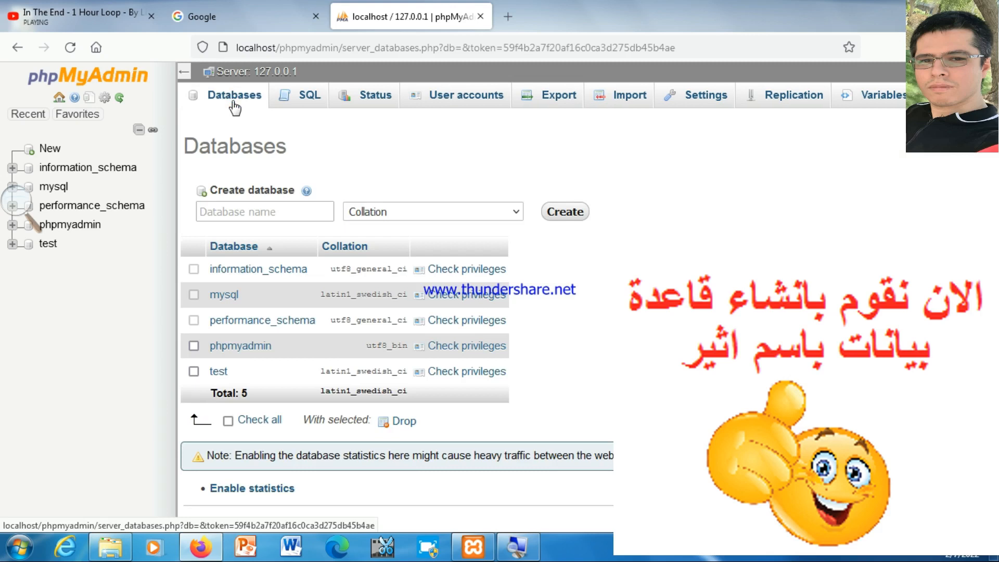
pyautogui.click(247, 211)
pyautogui.write('atheer')
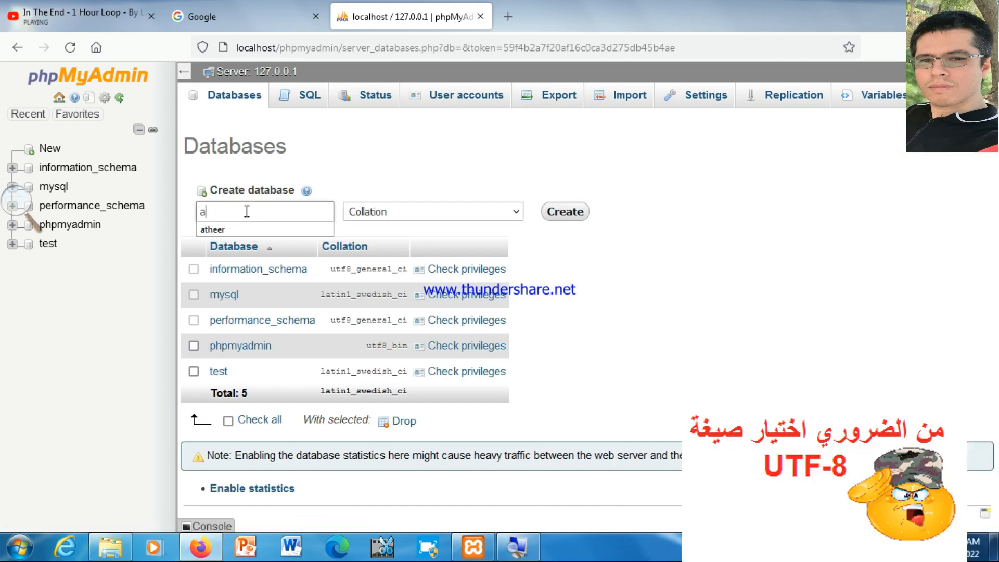
pyautogui.click(285, 229)
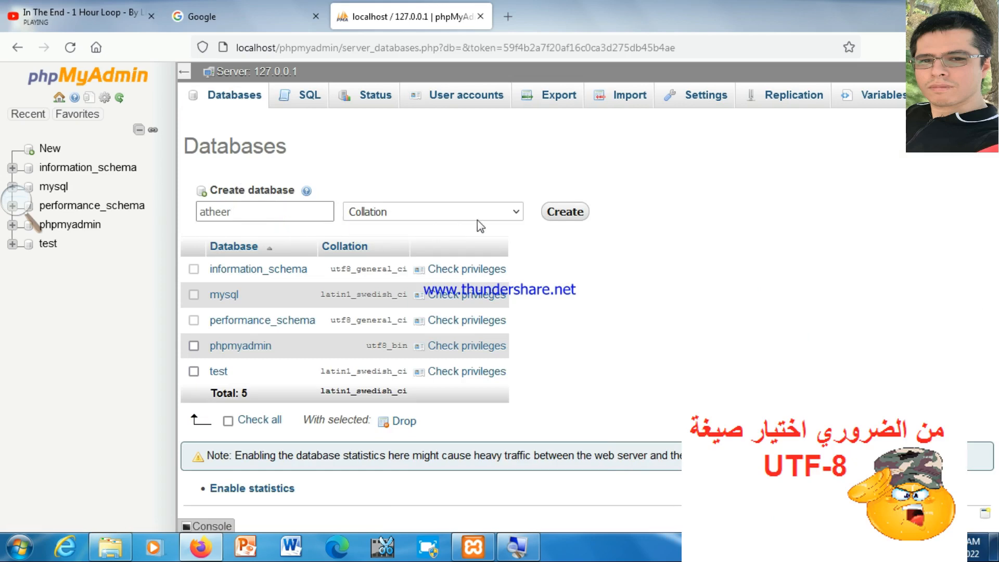
pyautogui.click(505, 212)
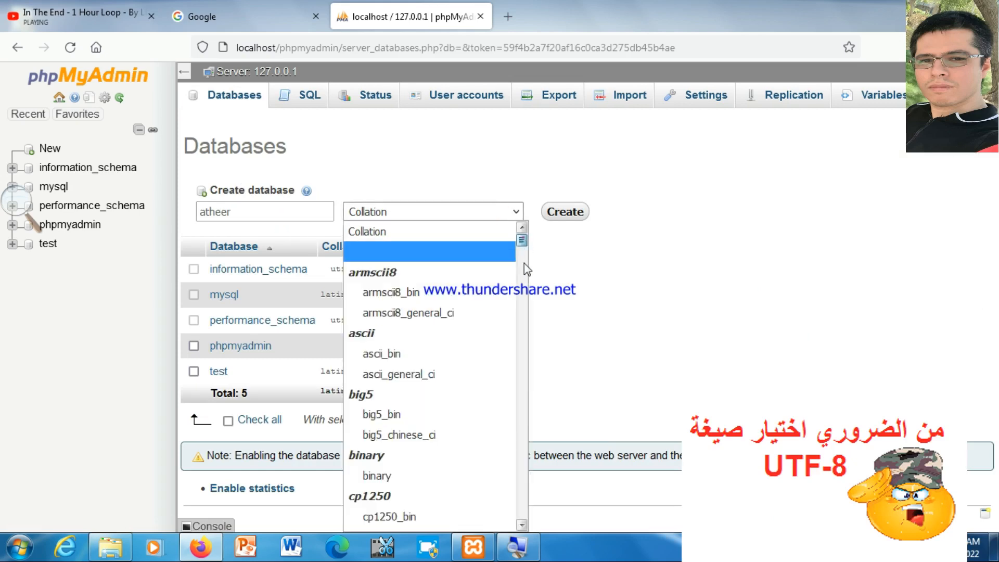
pyautogui.moveTo(523, 239); pyautogui.dragTo(524, 523)
pyautogui.scroll(6, 465, 396)
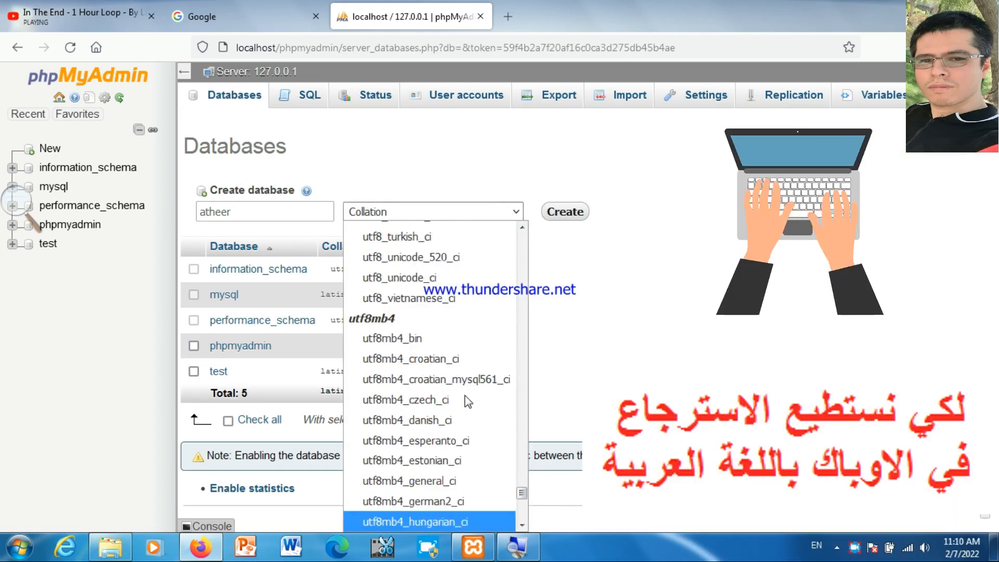
pyautogui.scroll(2, 464, 397)
pyautogui.click(465, 401)
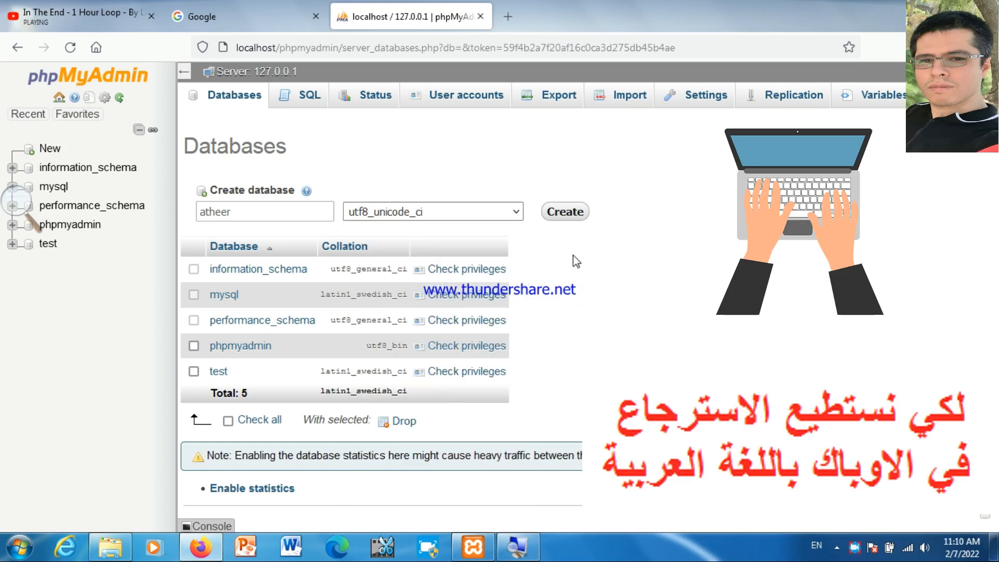
pyautogui.click(571, 221)
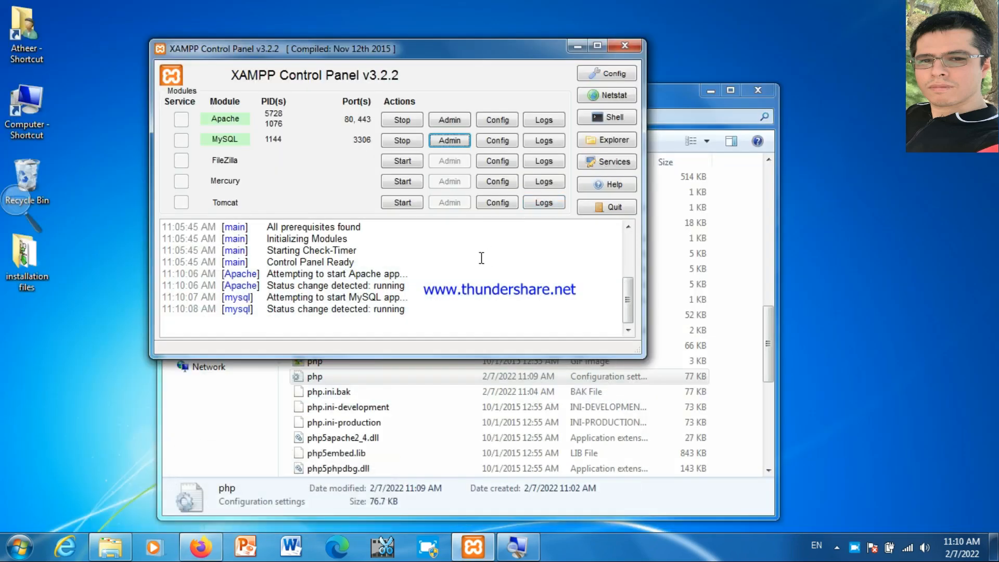
# Step: Open database_constants.php from C:\xamp\htdocs\openbiblio in Notepad++
pyautogui.click(688, 95)
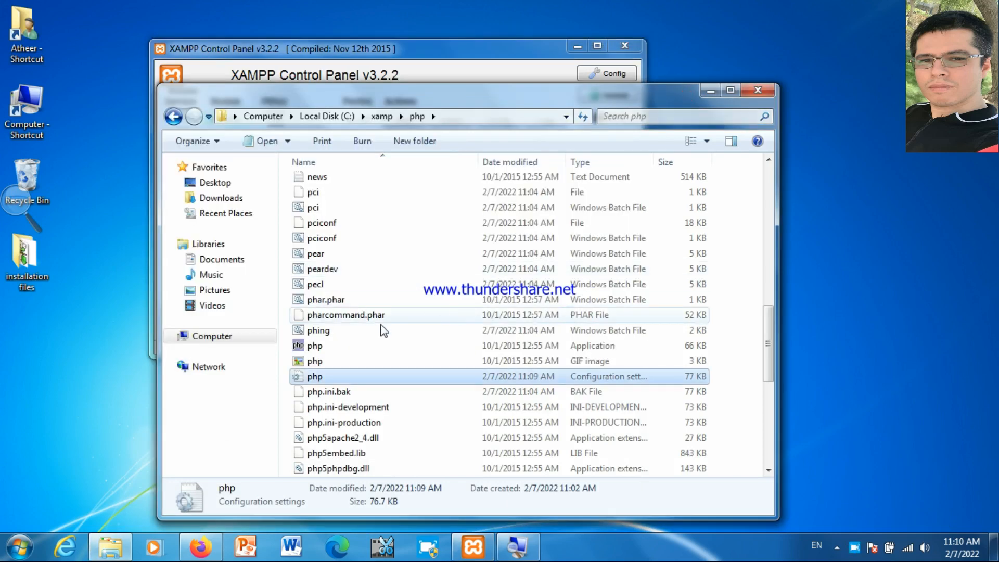
pyautogui.click(174, 116)
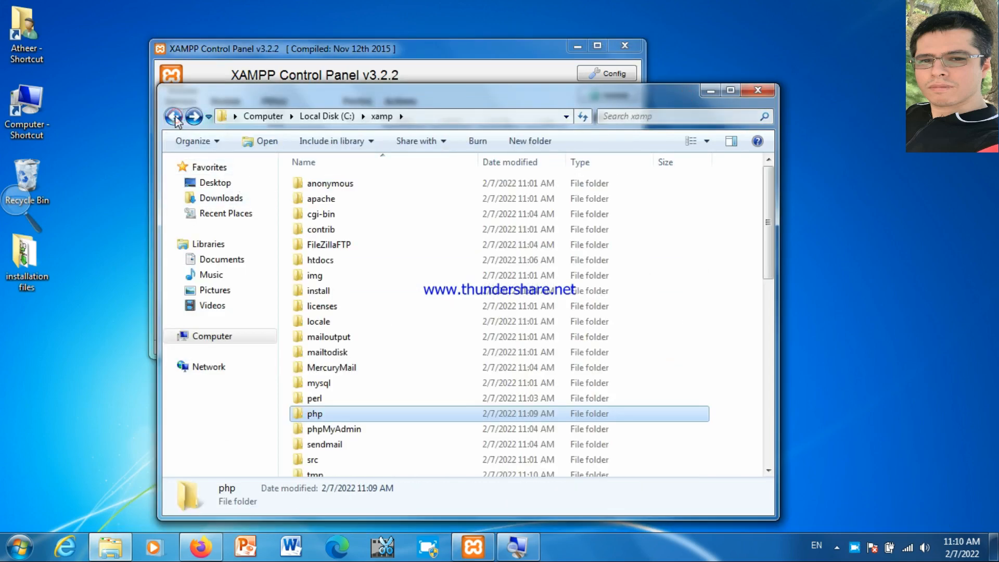
pyautogui.click(175, 116)
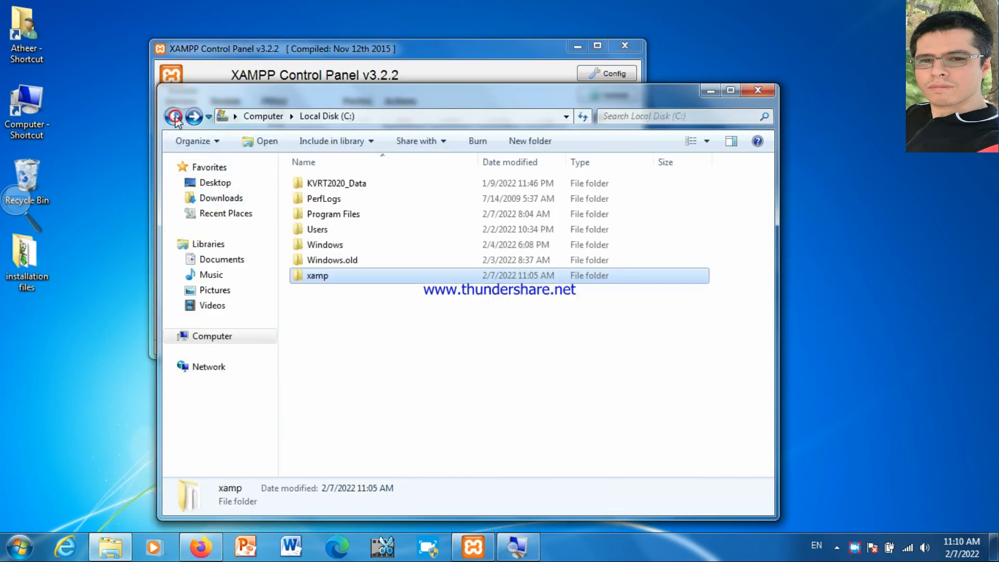
pyautogui.doubleClick(303, 274)
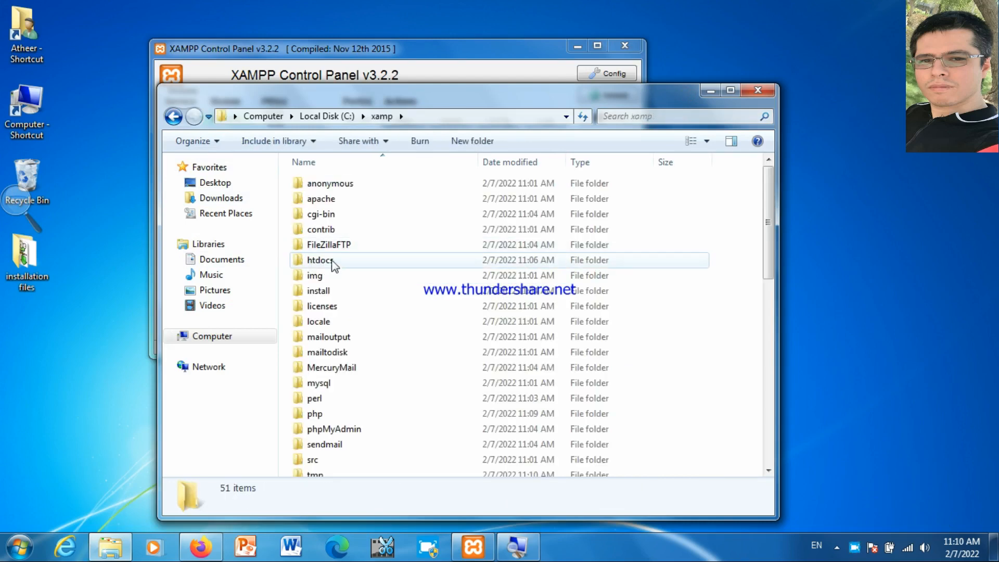
pyautogui.doubleClick(332, 261)
pyautogui.doubleClick(334, 215)
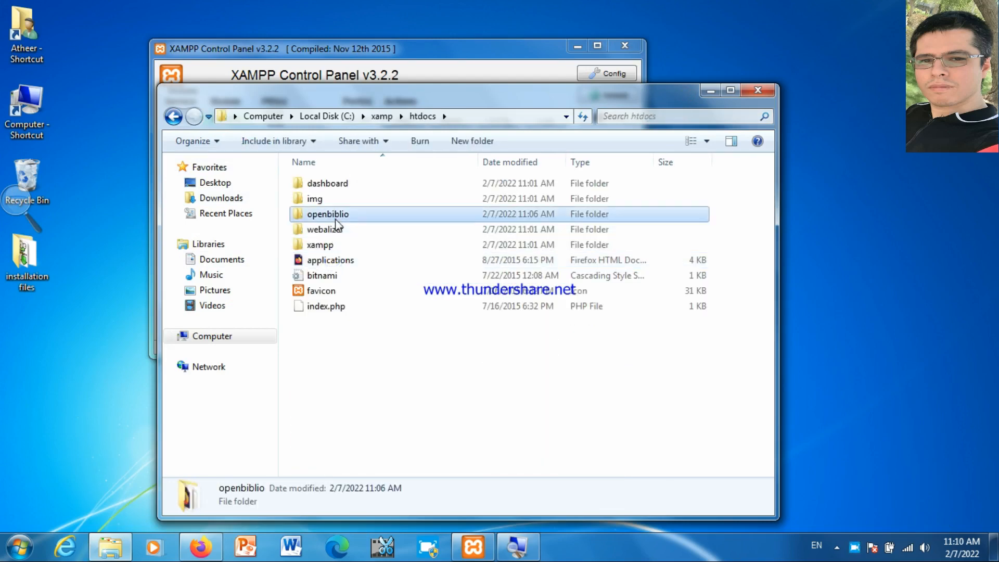
pyautogui.click(337, 461)
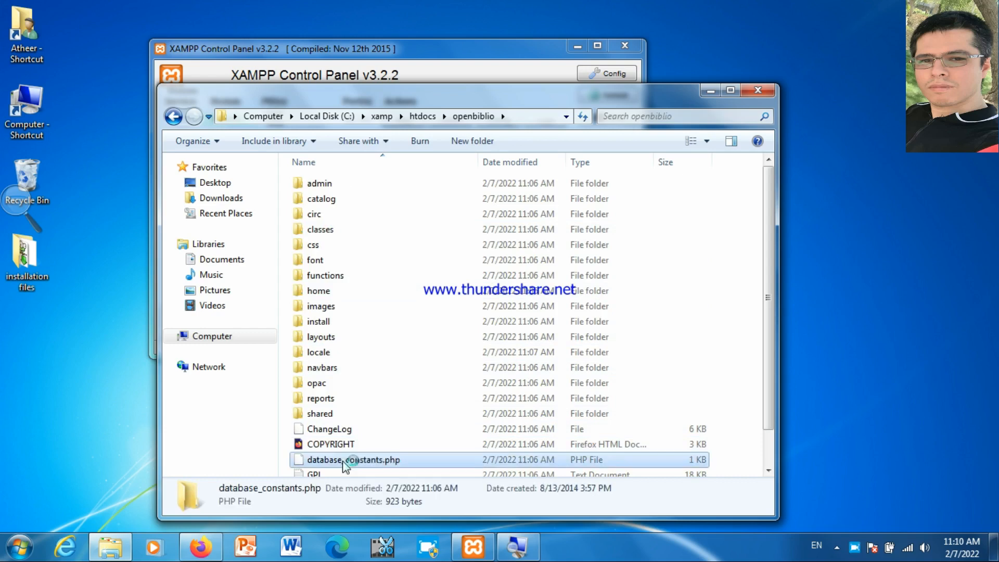
pyautogui.rightClick(343, 461)
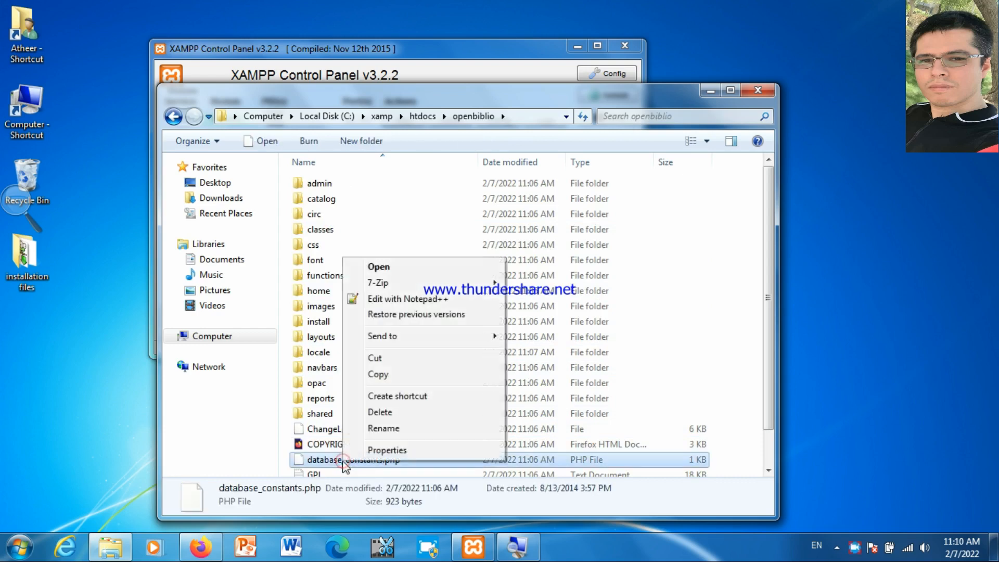
pyautogui.click(391, 299)
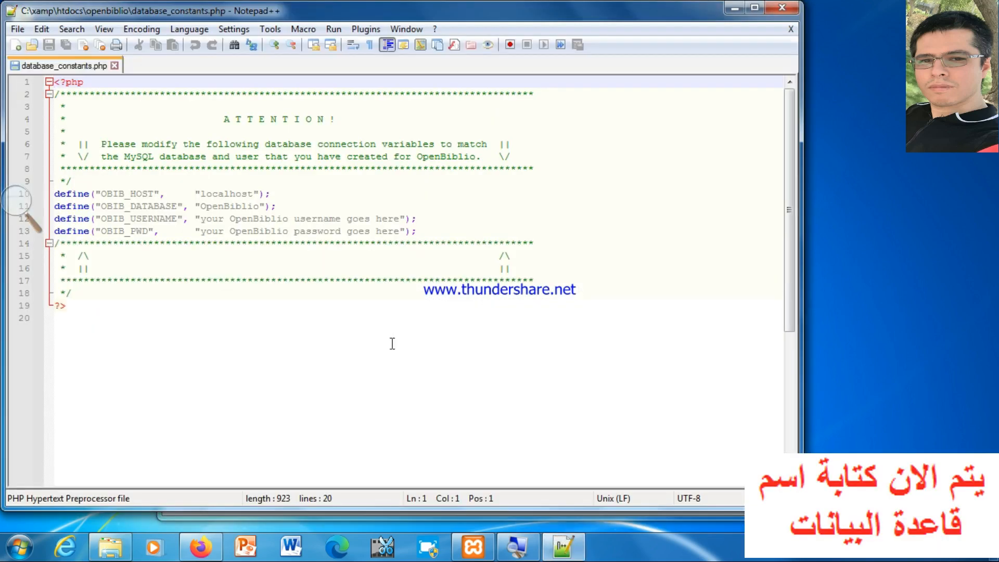
# Step: Set OBIB_DATABASE to the name of the newly created database and OBIB_USERNAME to root
pyautogui.click(235, 205)
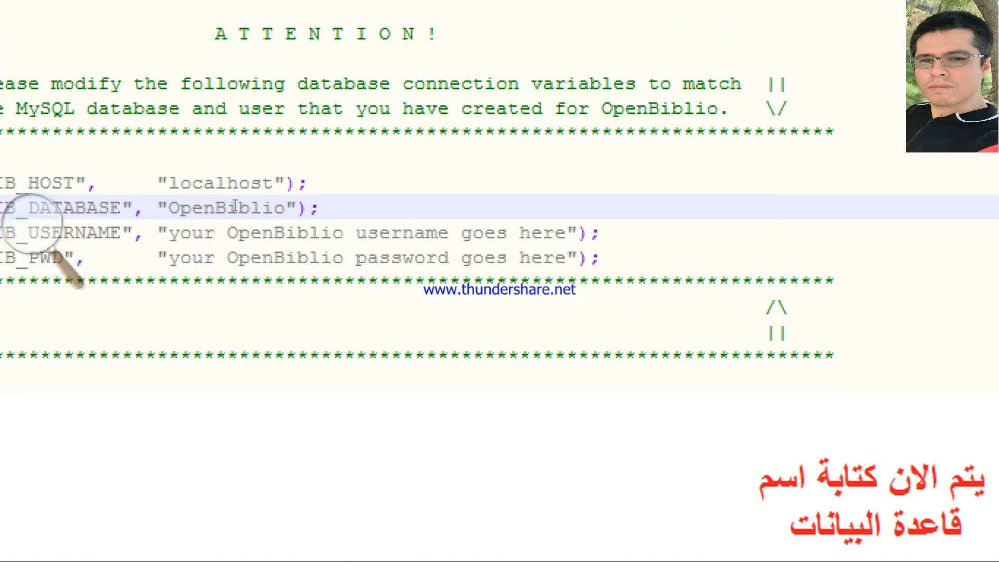
pyautogui.doubleClick(235, 206)
pyautogui.write('athe')
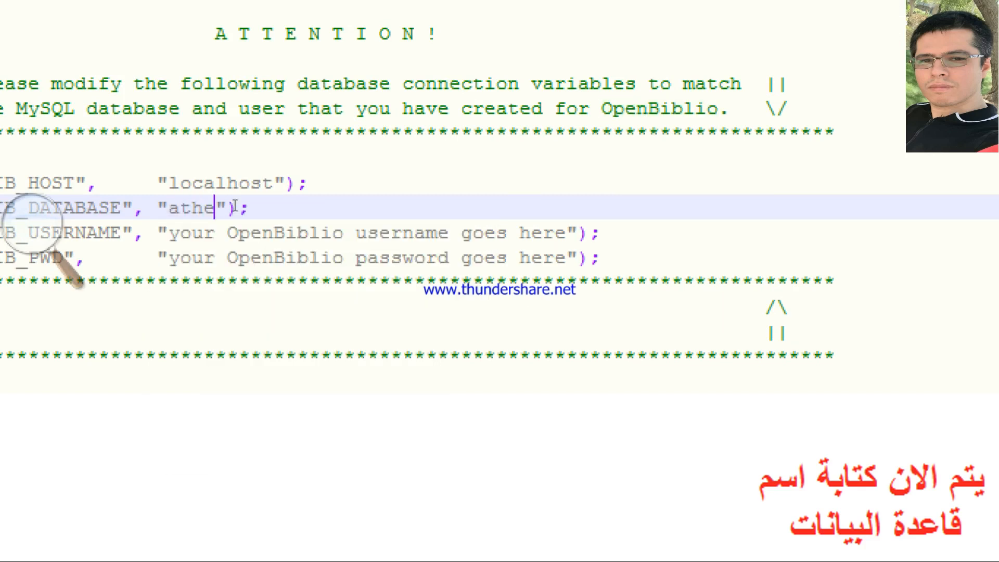
pyautogui.write('er')
pyautogui.moveTo(201, 220); pyautogui.dragTo(402, 216)
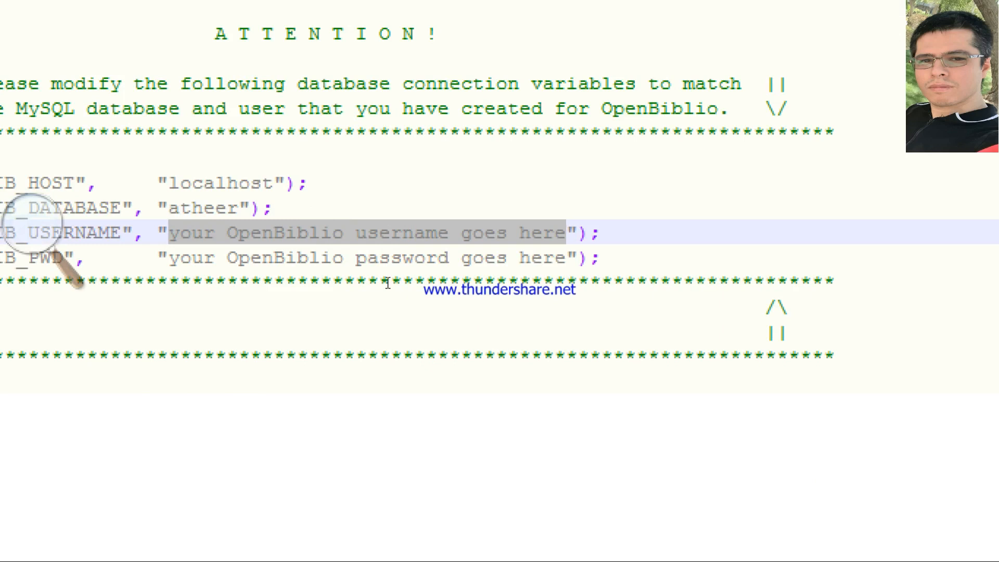
pyautogui.write('root')
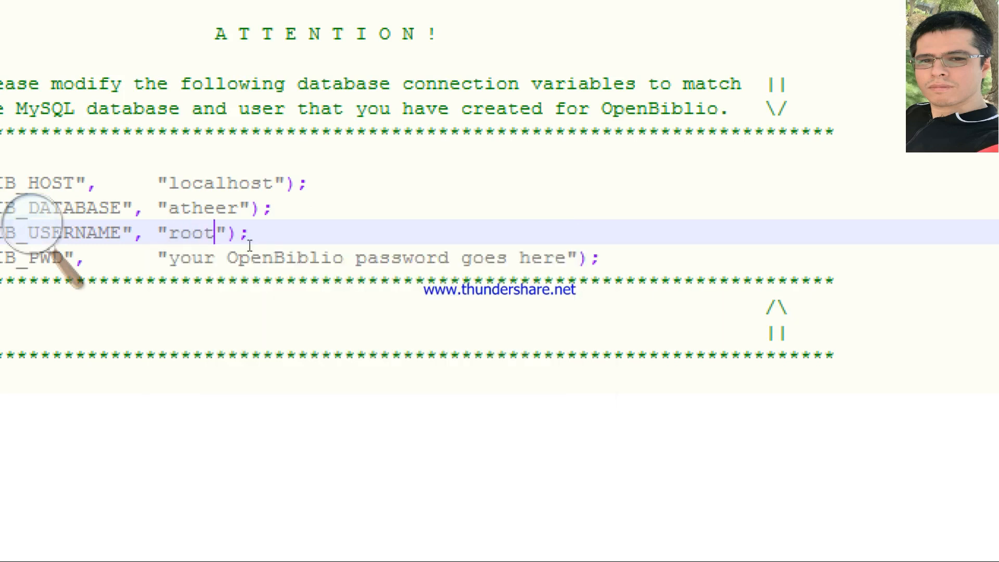
# Step: Clear the placeholder text from OBIB_PWD, leaving empty quotes, and save database_constants.php
pyautogui.moveTo(167, 258); pyautogui.dragTo(566, 257)
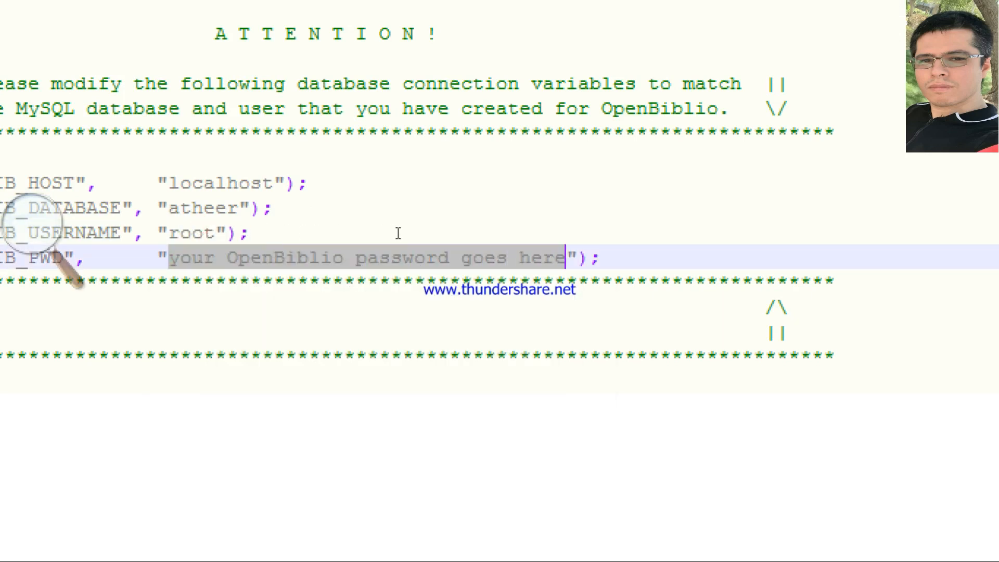
pyautogui.press('BackSpace')
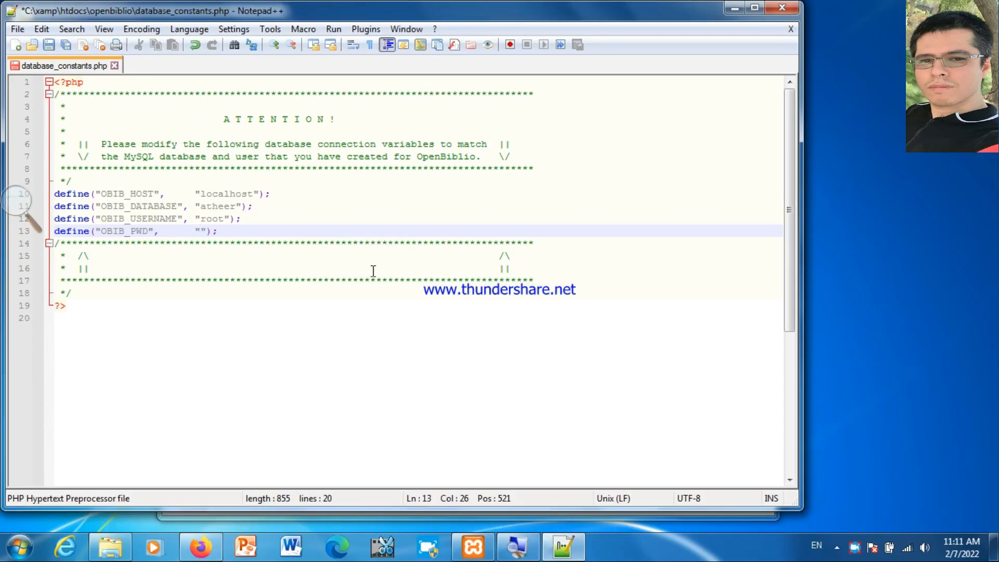
pyautogui.click(49, 45)
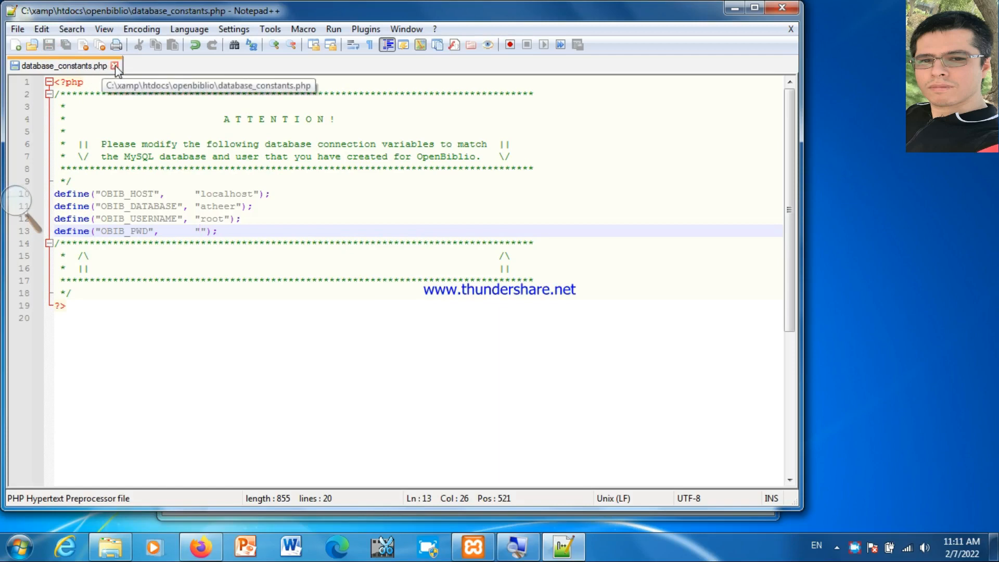
# Step: Close database_constants.php and Notepad++, and restart the Apache and MySQL modules in the XAMPP Control Panel
pyautogui.click(115, 65)
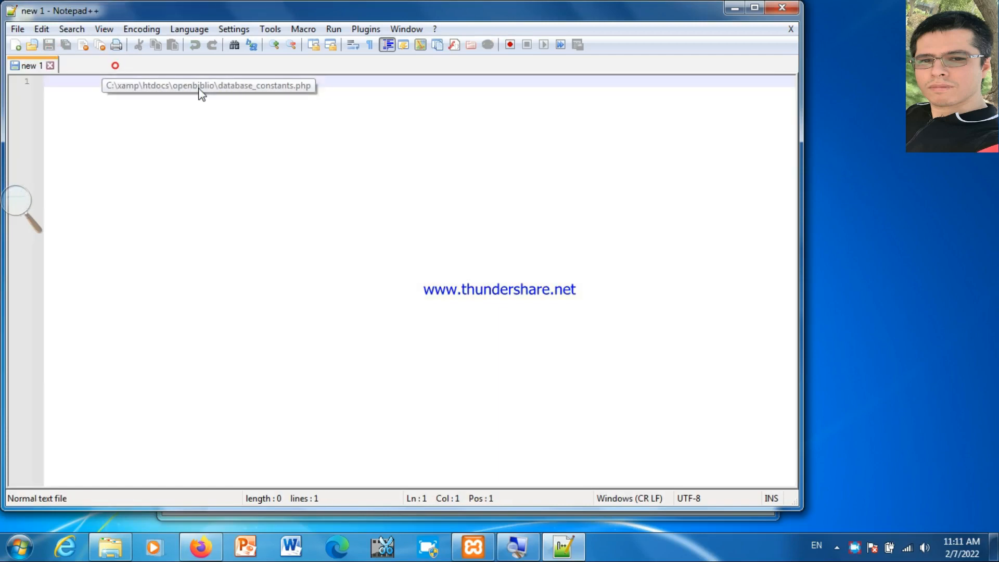
pyautogui.click(772, 10)
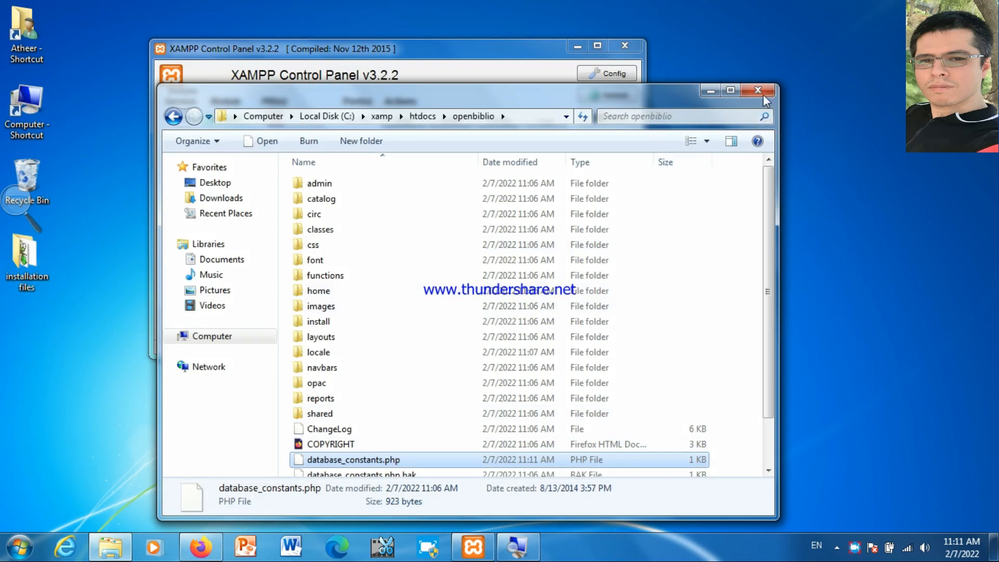
pyautogui.click(443, 50)
pyautogui.click(398, 120)
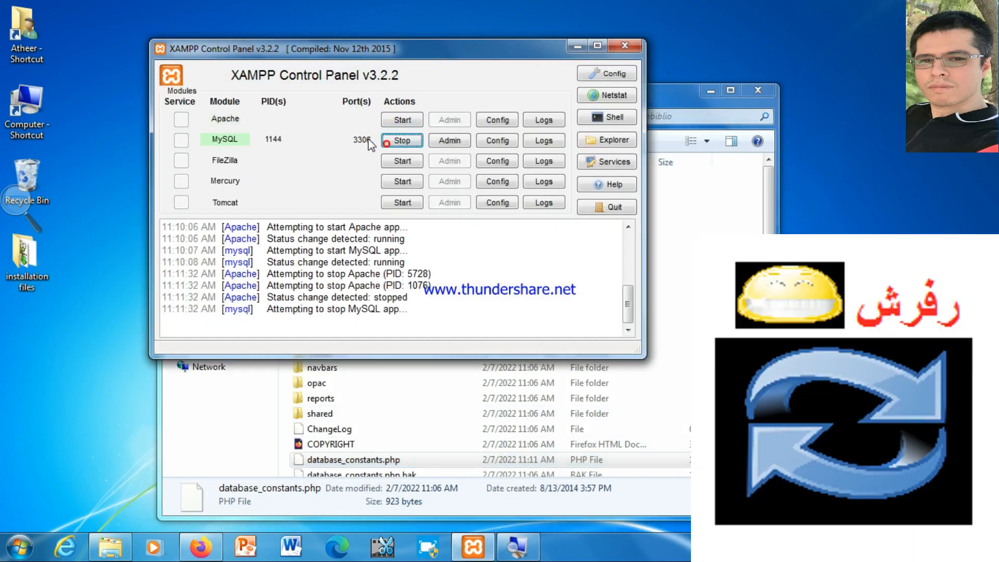
pyautogui.click(395, 141)
pyautogui.click(401, 120)
pyautogui.click(402, 141)
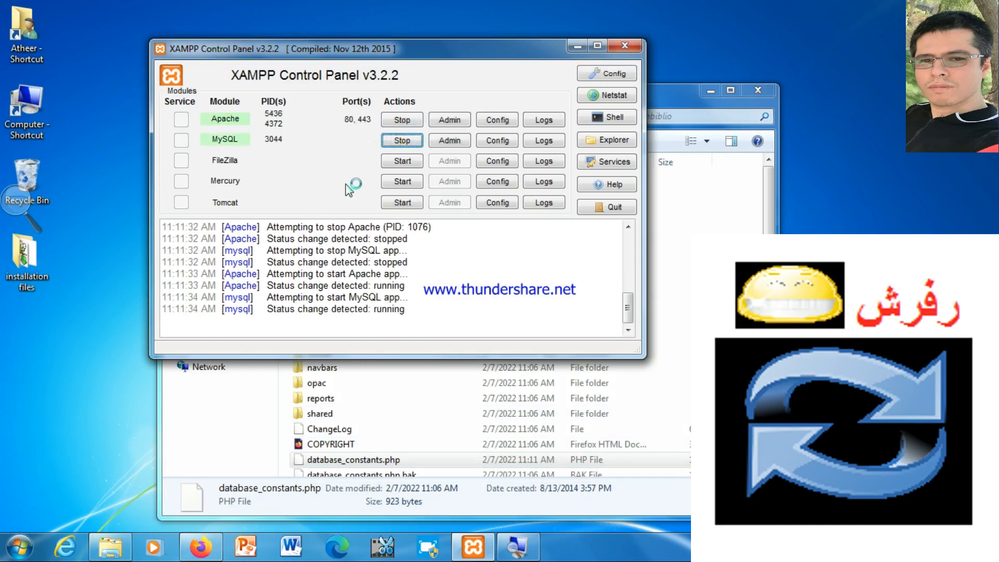
# Step: Open the Apache module's admin page in the browser and go to localhost/openbiblio/install/
pyautogui.click(450, 120)
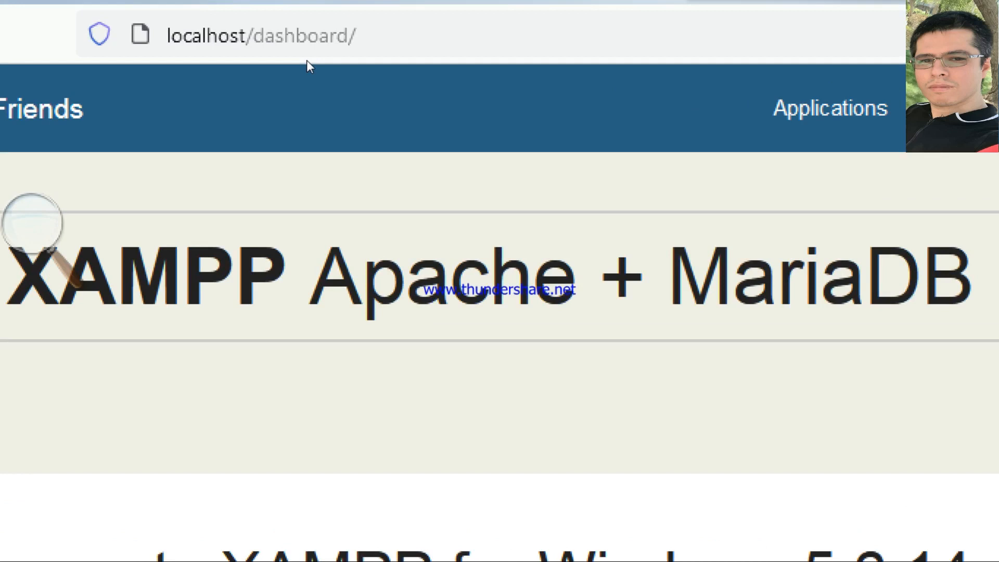
pyautogui.click(367, 46)
pyautogui.click(367, 46)
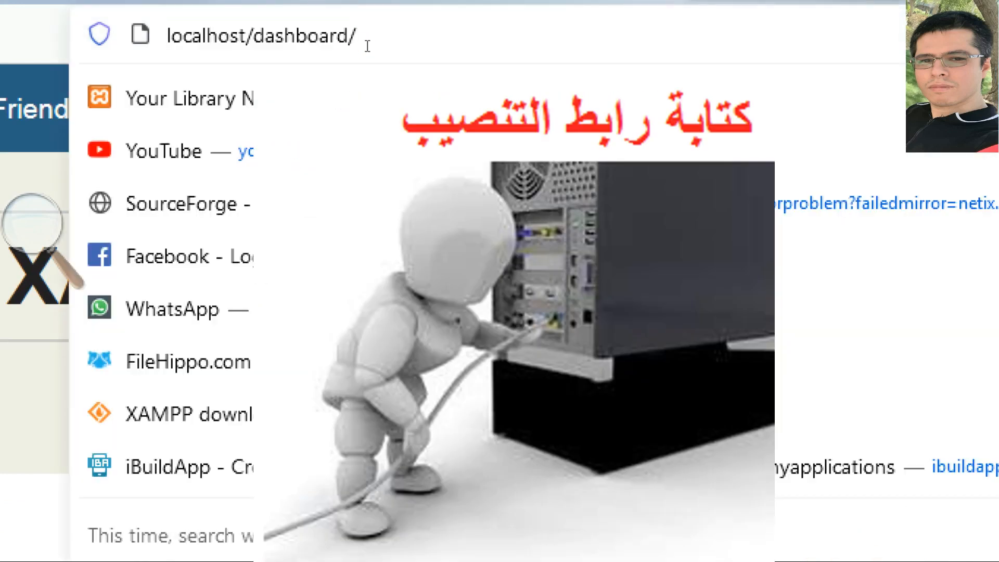
pyautogui.press('BackSpace')
pyautogui.press('BackSpace')
pyautogui.press('BackSpace')
pyautogui.press('BackSpace')
pyautogui.press('BackSpace')
pyautogui.press('BackSpace')
pyautogui.press('BackSpace')
pyautogui.press('BackSpace')
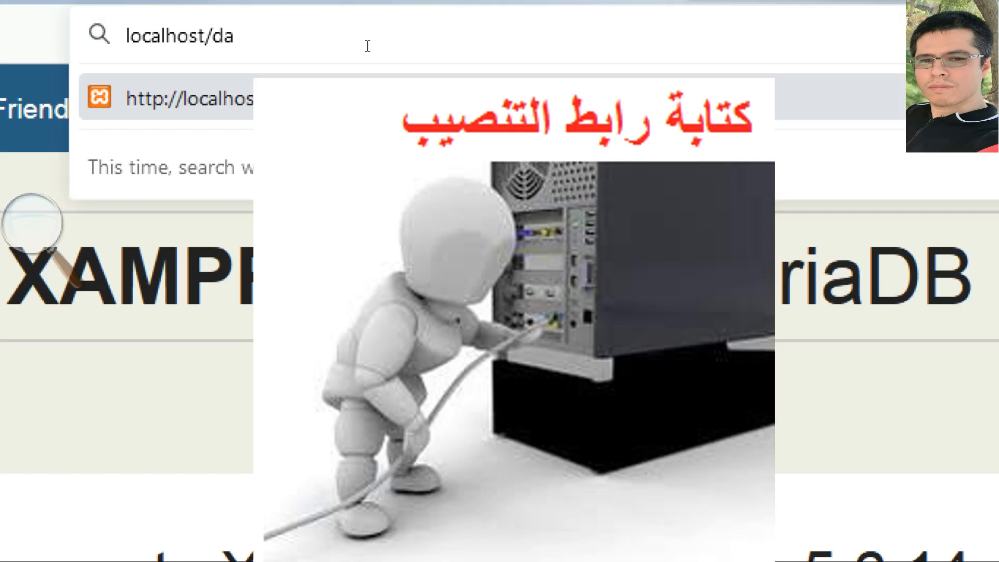
pyautogui.press('BackSpace')
pyautogui.press('BackSpace')
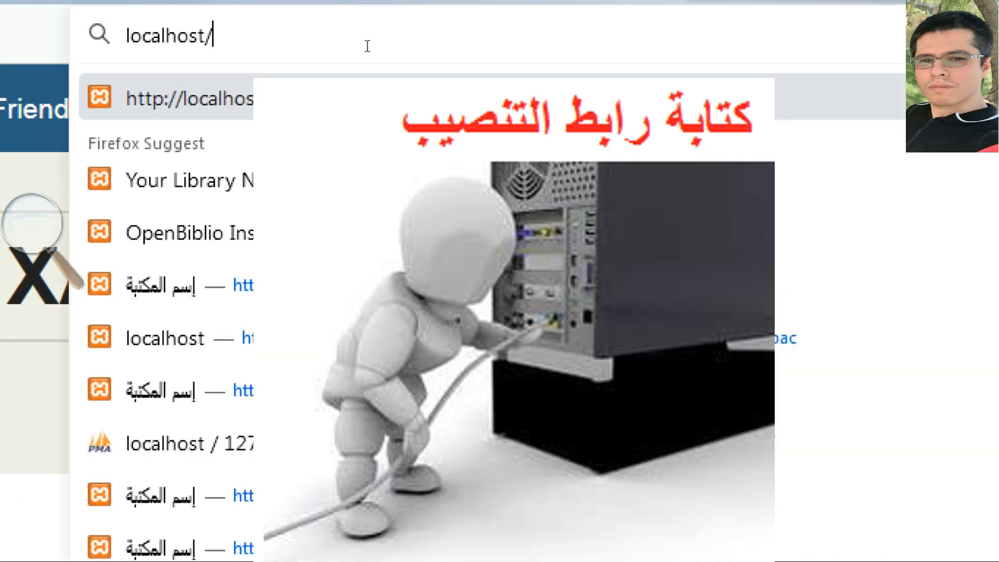
pyautogui.write('openbiblio/')
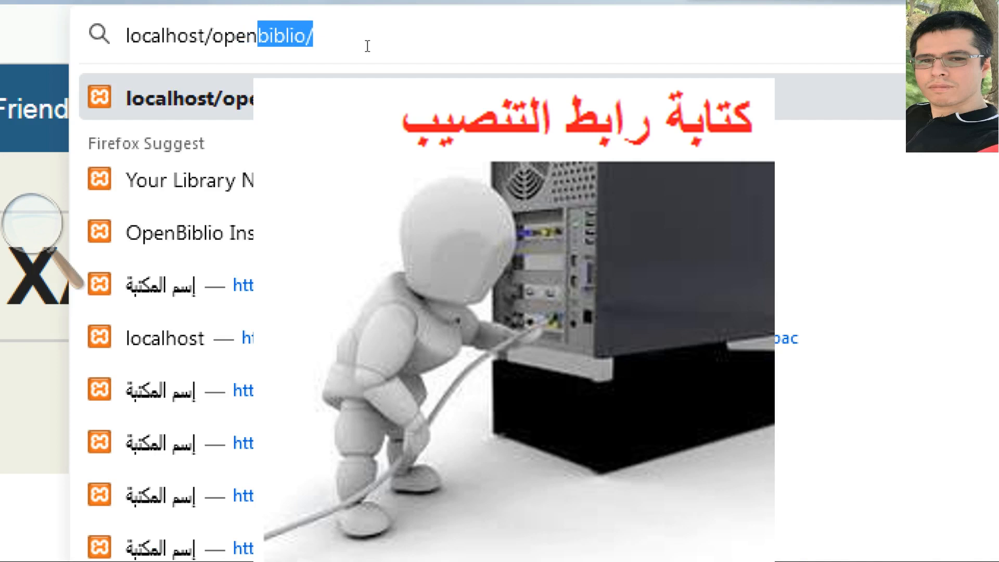
pyautogui.press('End')
pyautogui.write('in')
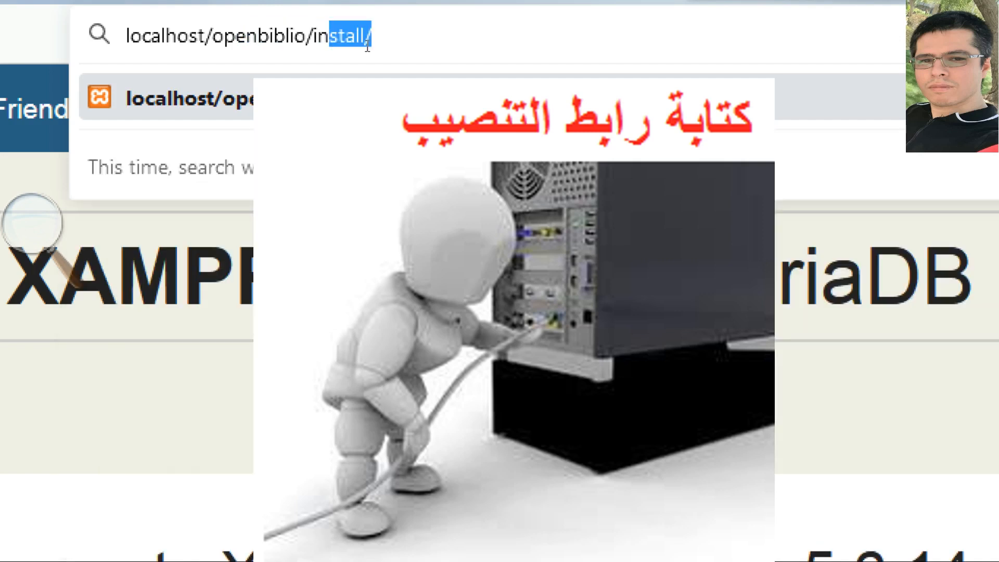
pyautogui.press('Return')
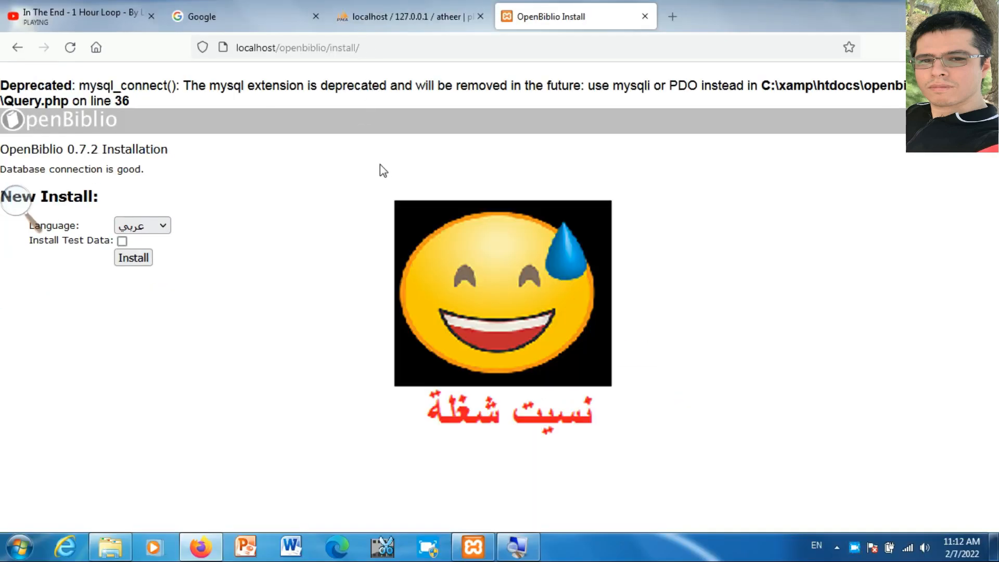
# Step: Open Query.php from the openbiblio\classes folder in Notepad++
pyautogui.click(111, 546)
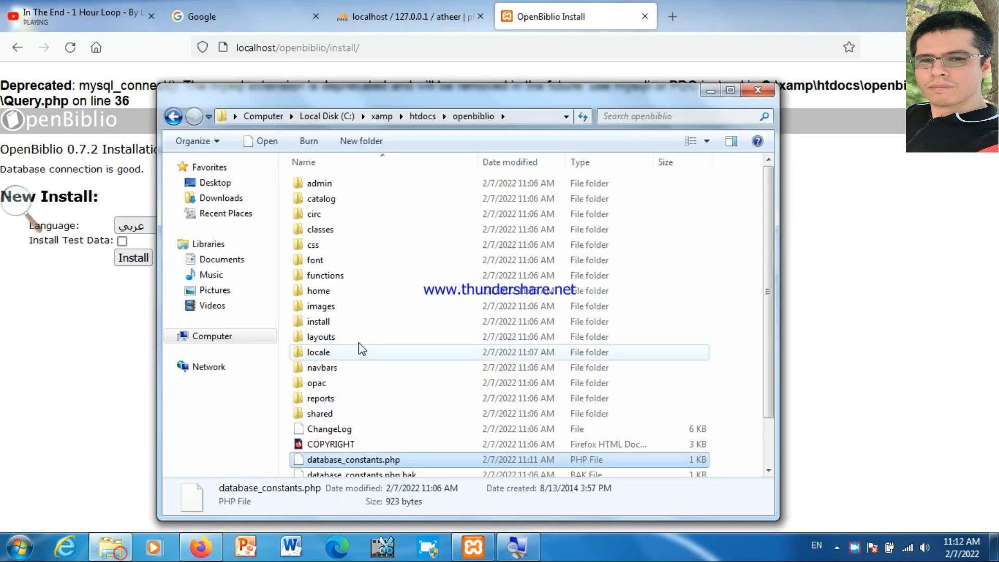
pyautogui.click(336, 240)
pyautogui.doubleClick(339, 230)
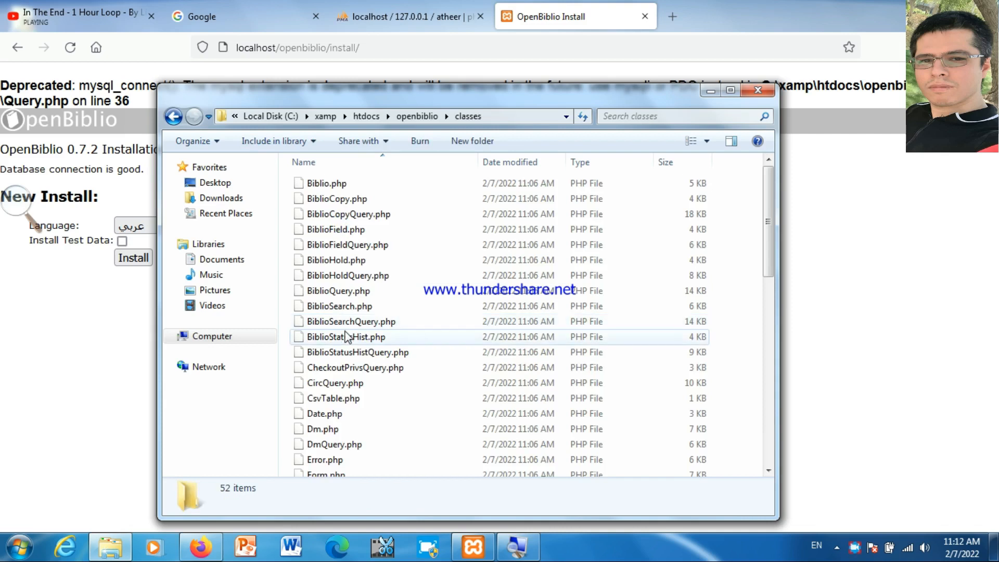
pyautogui.scroll(-6, 348, 341)
pyautogui.scroll(-1, 348, 339)
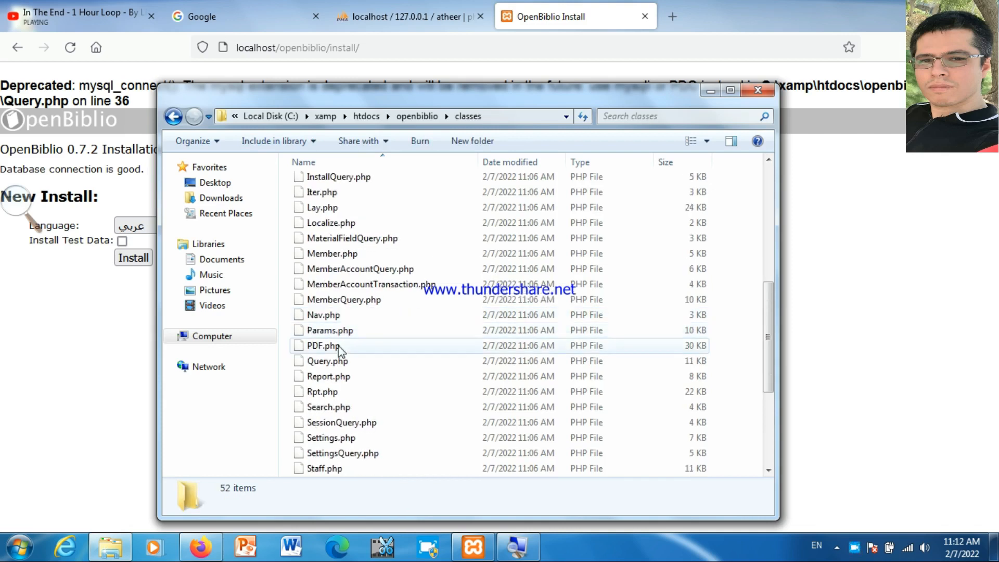
pyautogui.click(333, 363)
pyautogui.rightClick(334, 363)
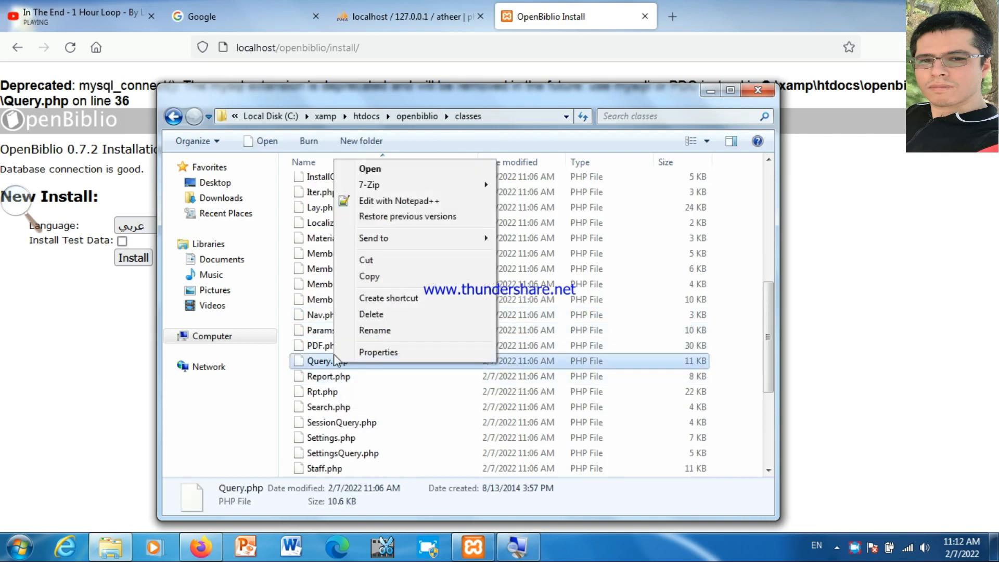
pyautogui.click(367, 205)
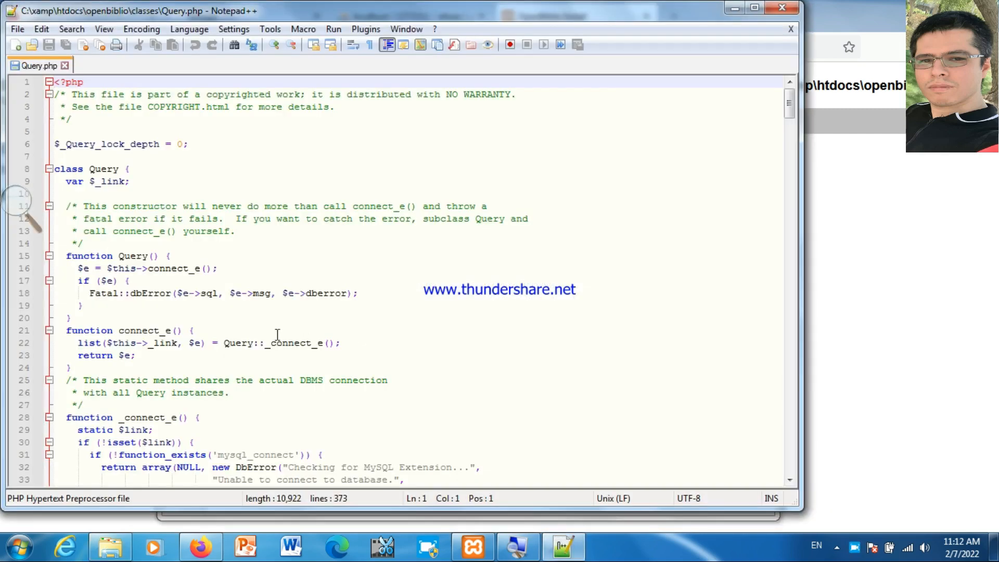
# Step: Insert @ before mysql_connect on line 36 of Query.php, then save and close the file
pyautogui.click(271, 332)
pyautogui.scroll(-4, 271, 334)
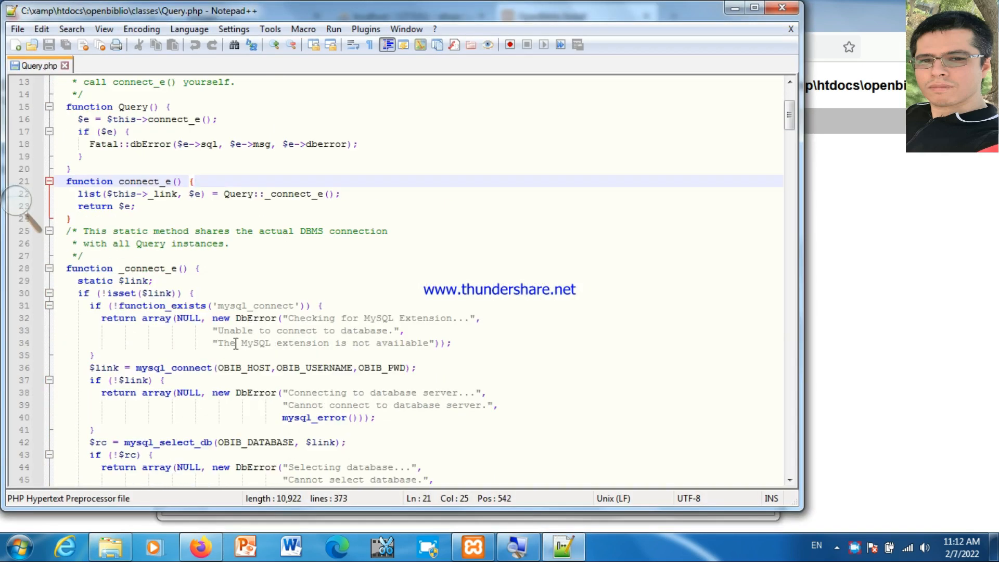
pyautogui.click(136, 368)
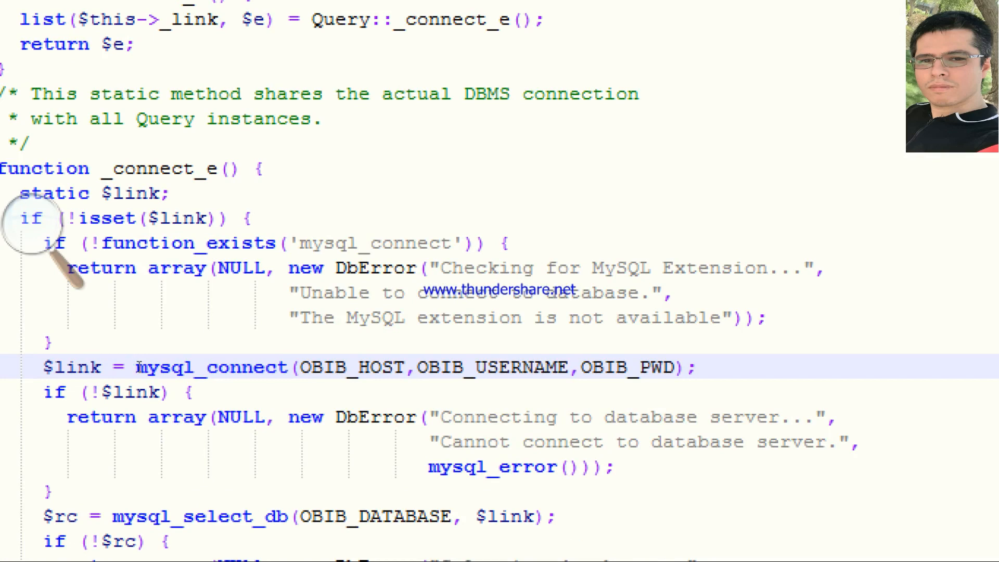
pyautogui.write('@')
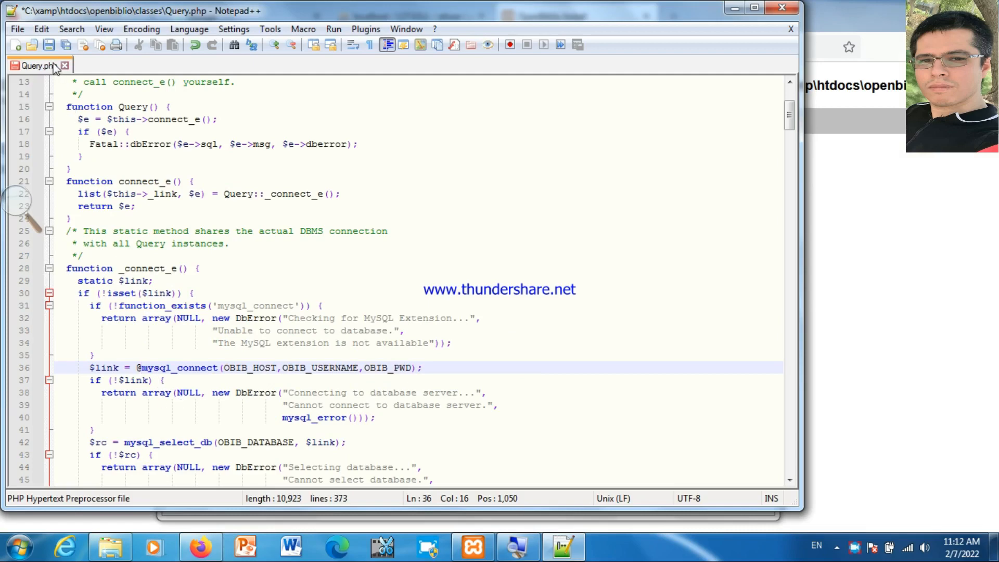
pyautogui.click(49, 45)
pyautogui.click(64, 65)
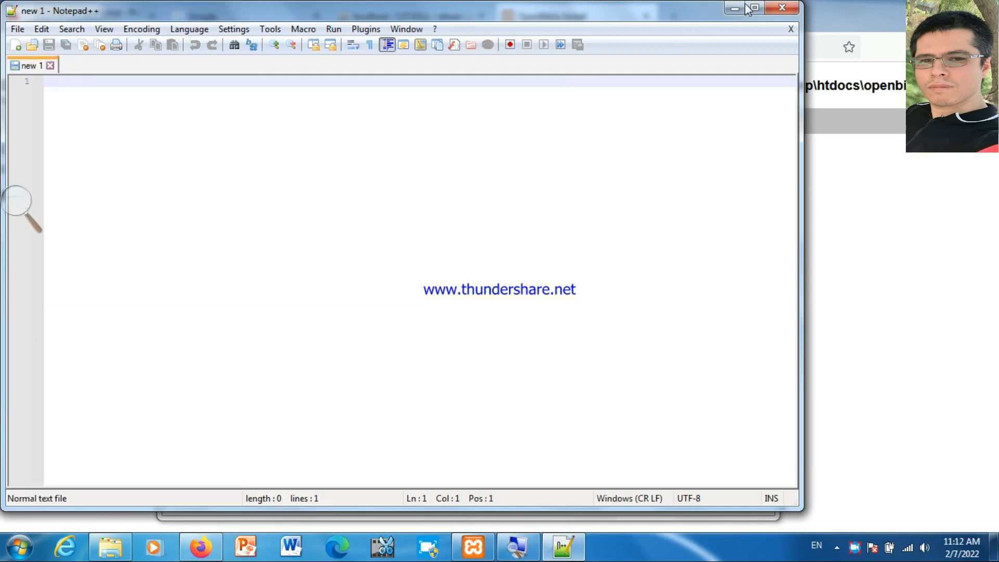
# Step: Close Notepad++ and reload the OpenBiblio installation page in the browser
pyautogui.click(781, 8)
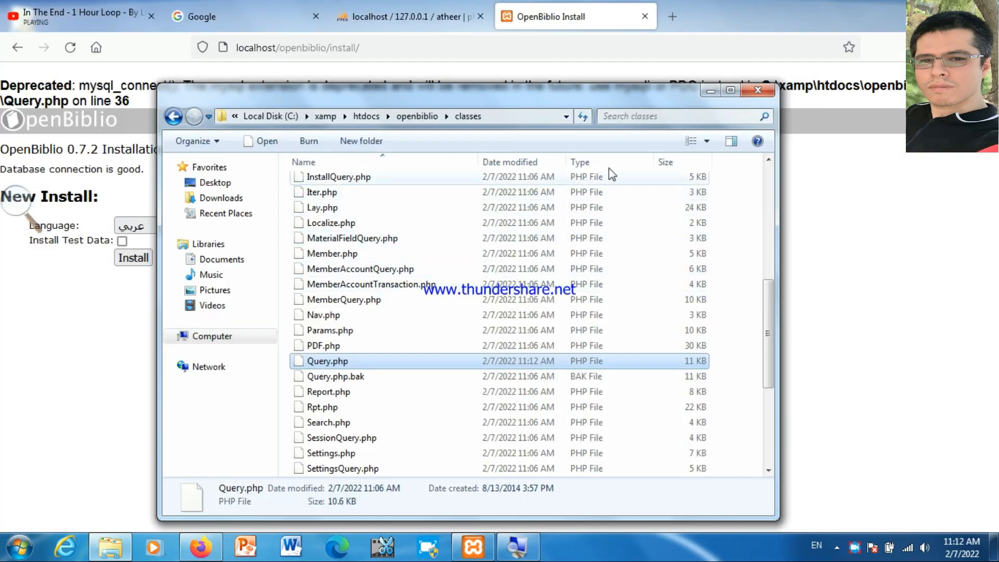
pyautogui.rightClick(90, 340)
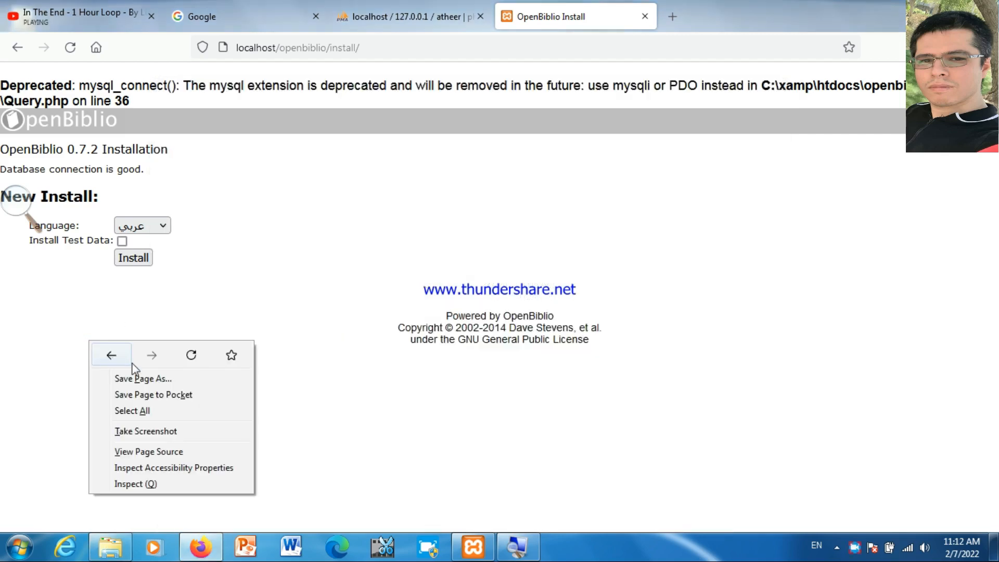
pyautogui.click(193, 358)
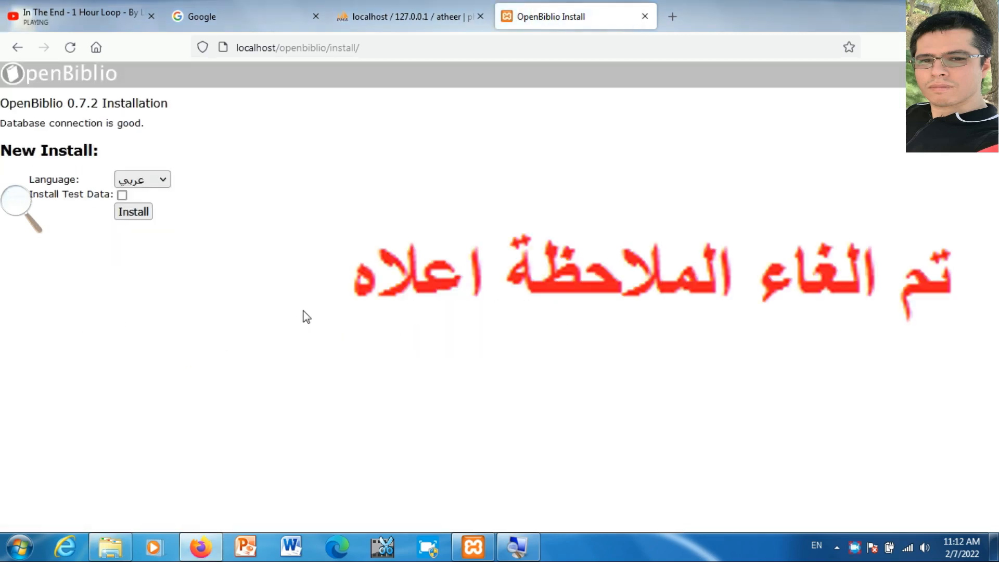
# Step: Install OpenBiblio with the language عربي and no test data, and start using it
pyautogui.click(164, 180)
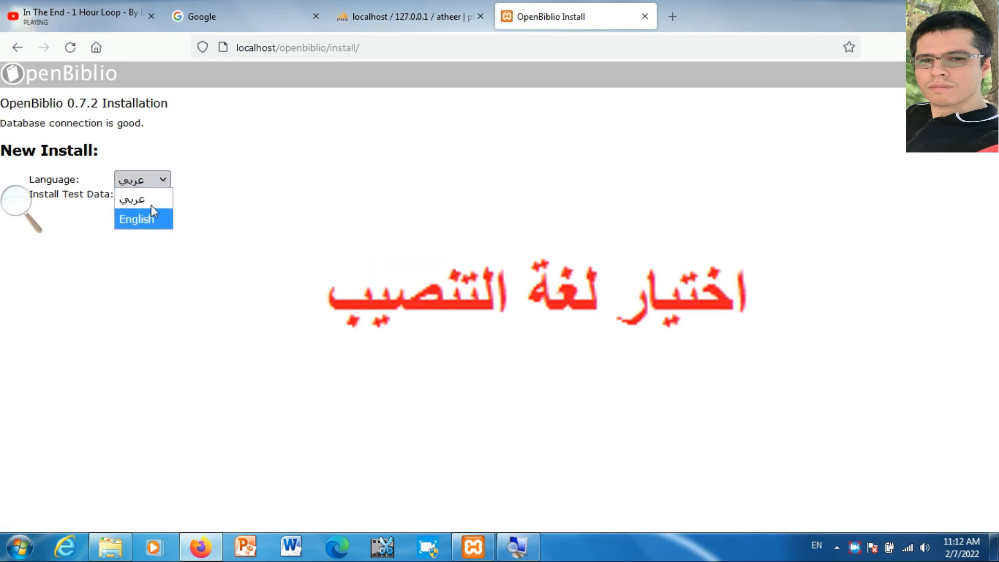
pyautogui.click(151, 203)
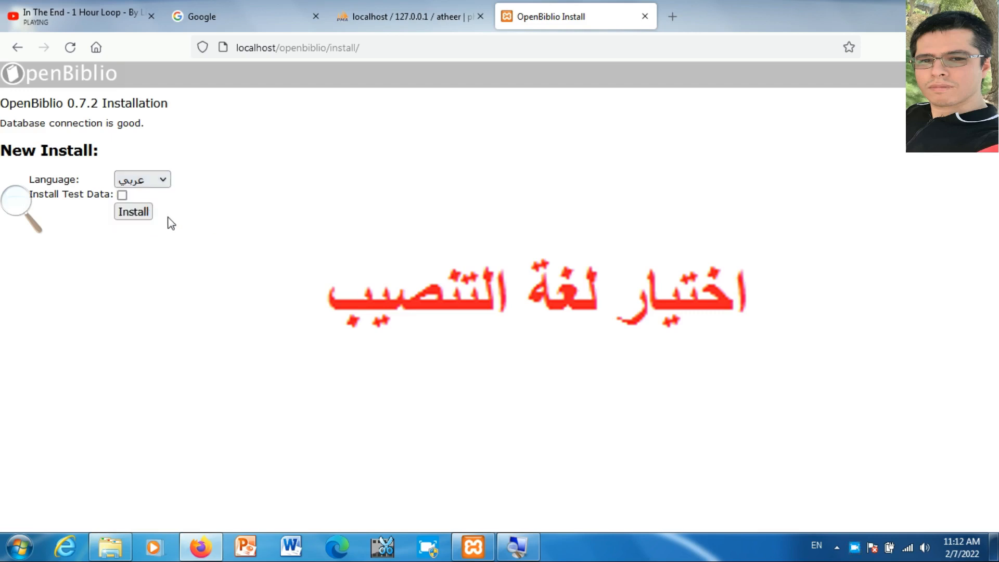
pyautogui.click(148, 217)
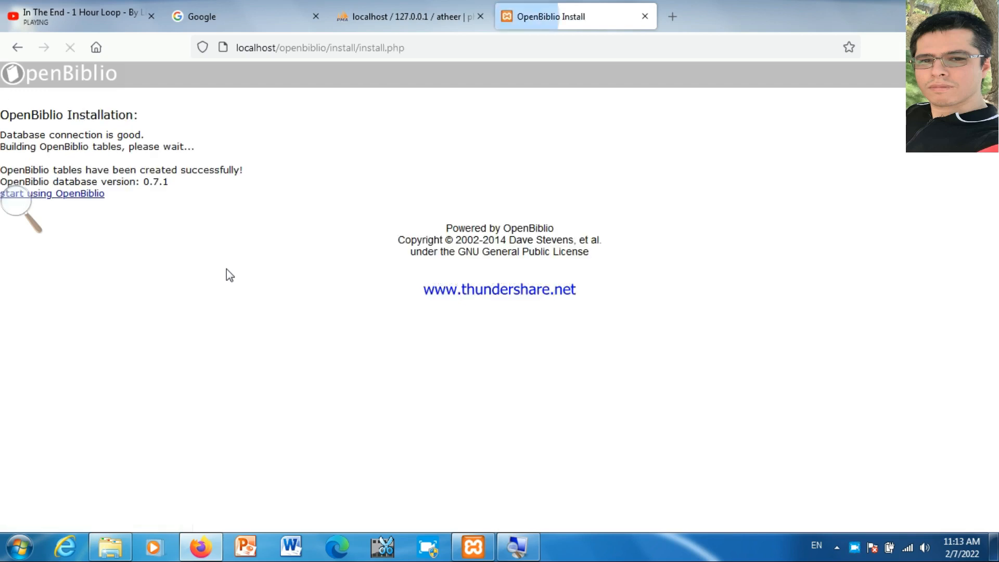
pyautogui.click(90, 196)
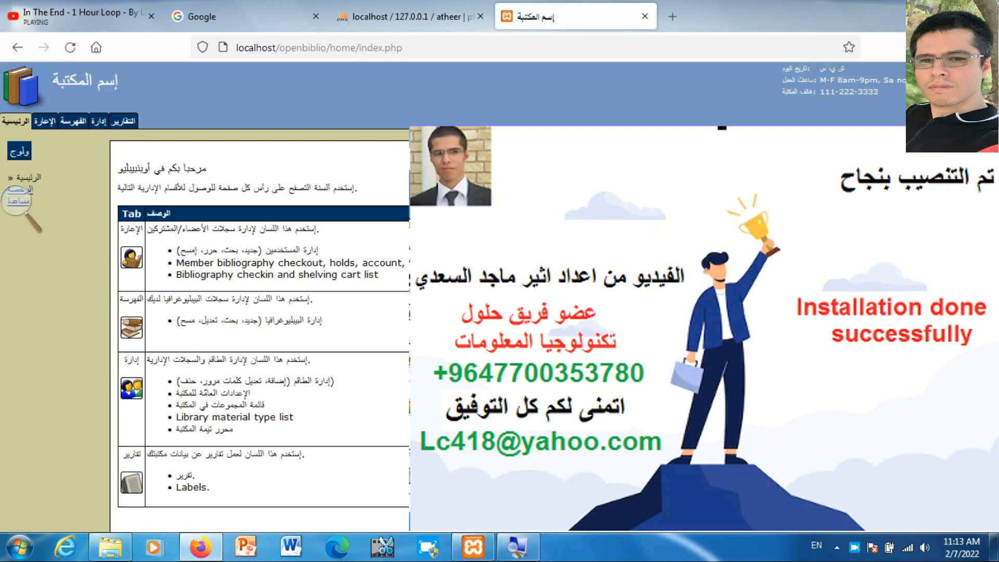
pyautogui.rightClick(856, 552)
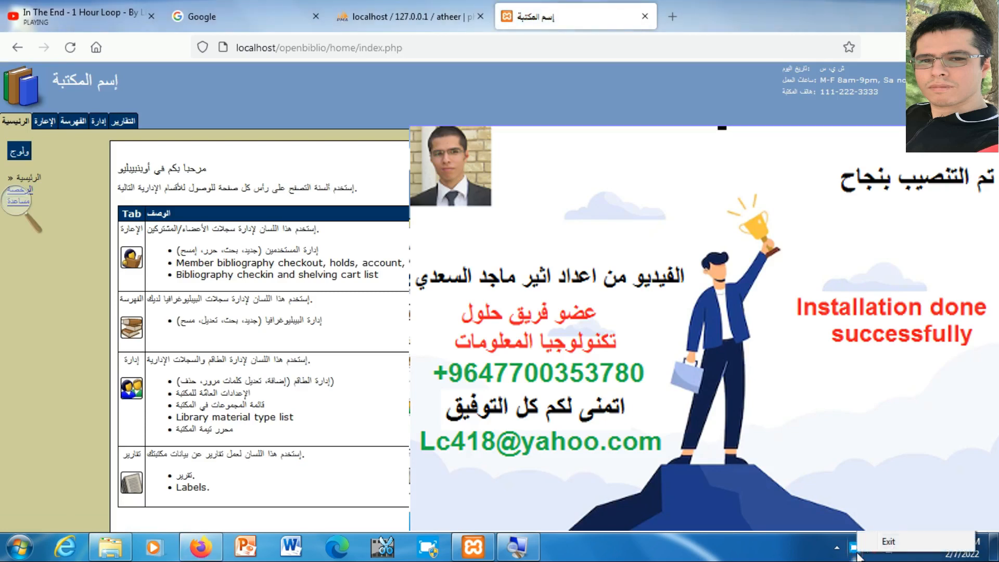
pyautogui.click(854, 549)
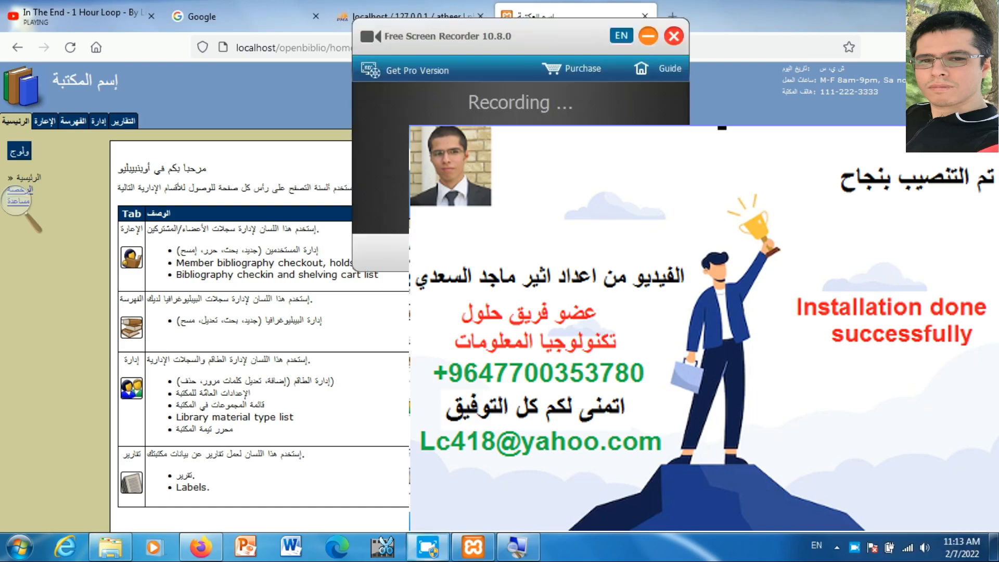